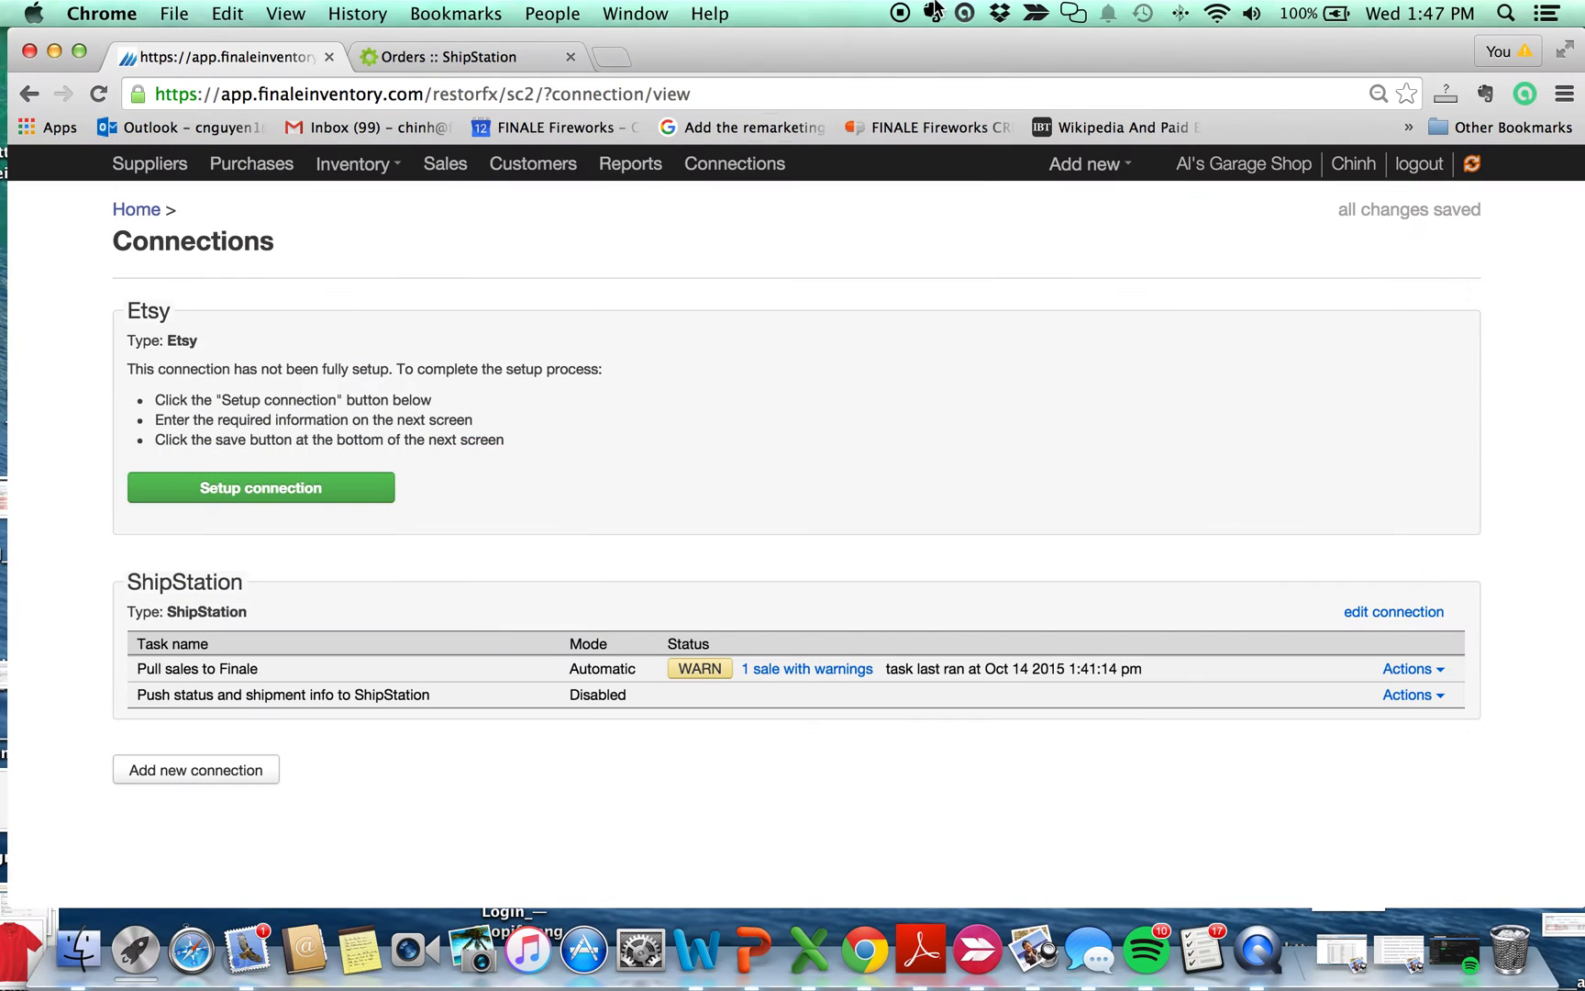
Go back to the Finale home dashboard and make the browser full screen.
left_click(139, 210)
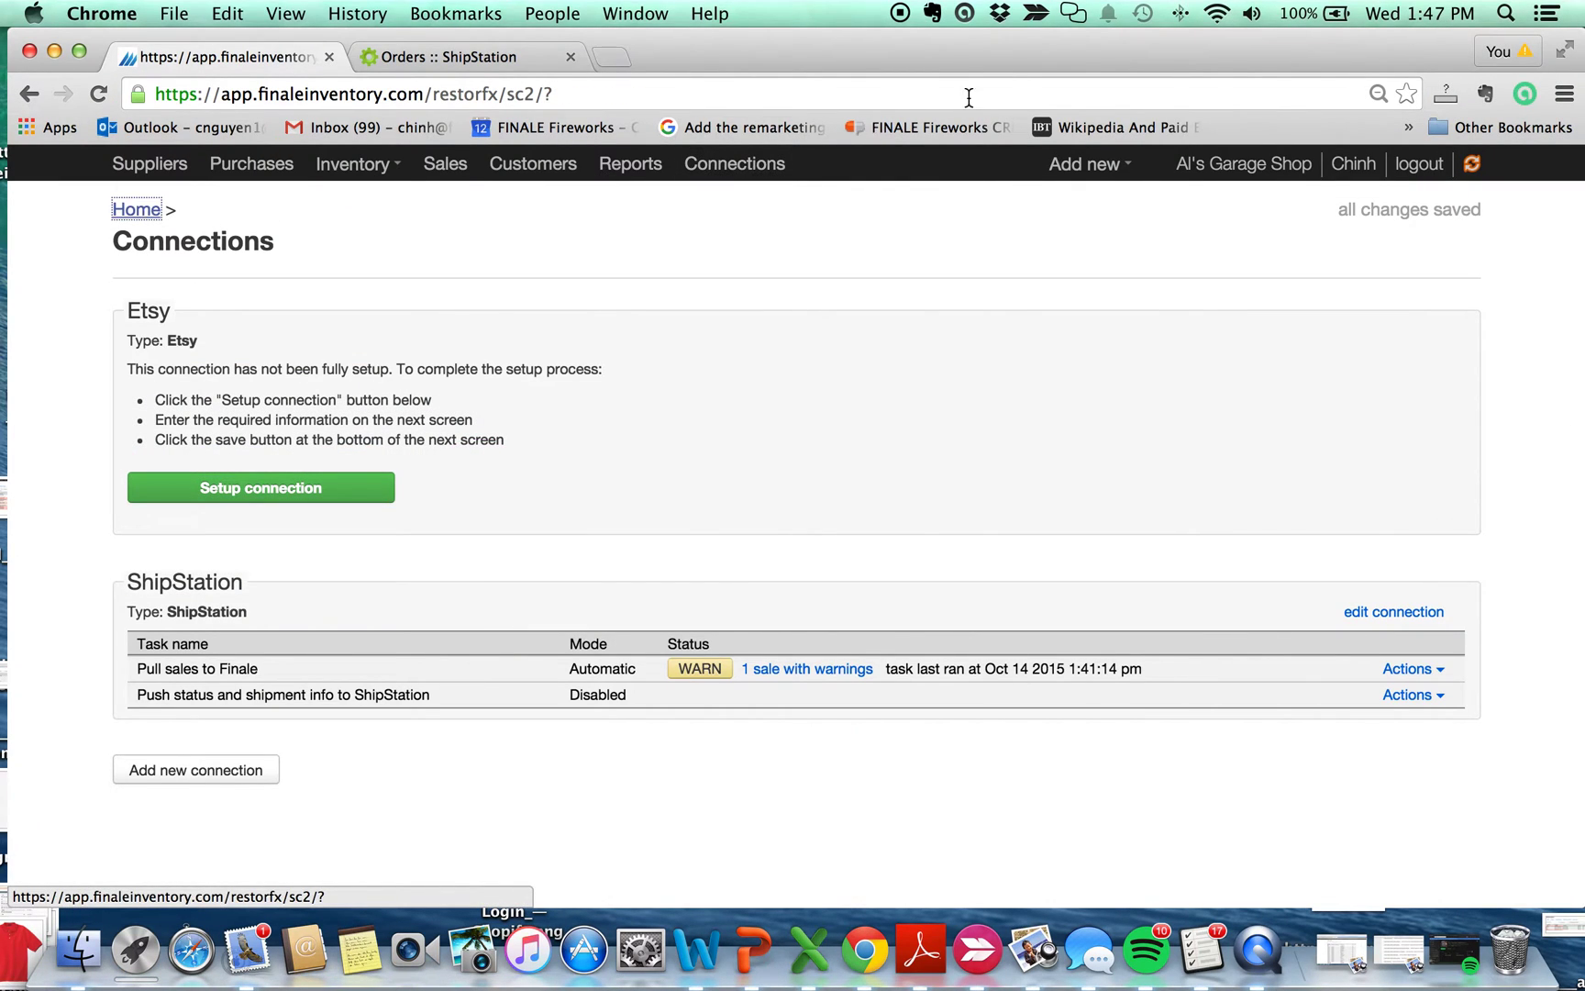
left_click(1571, 55)
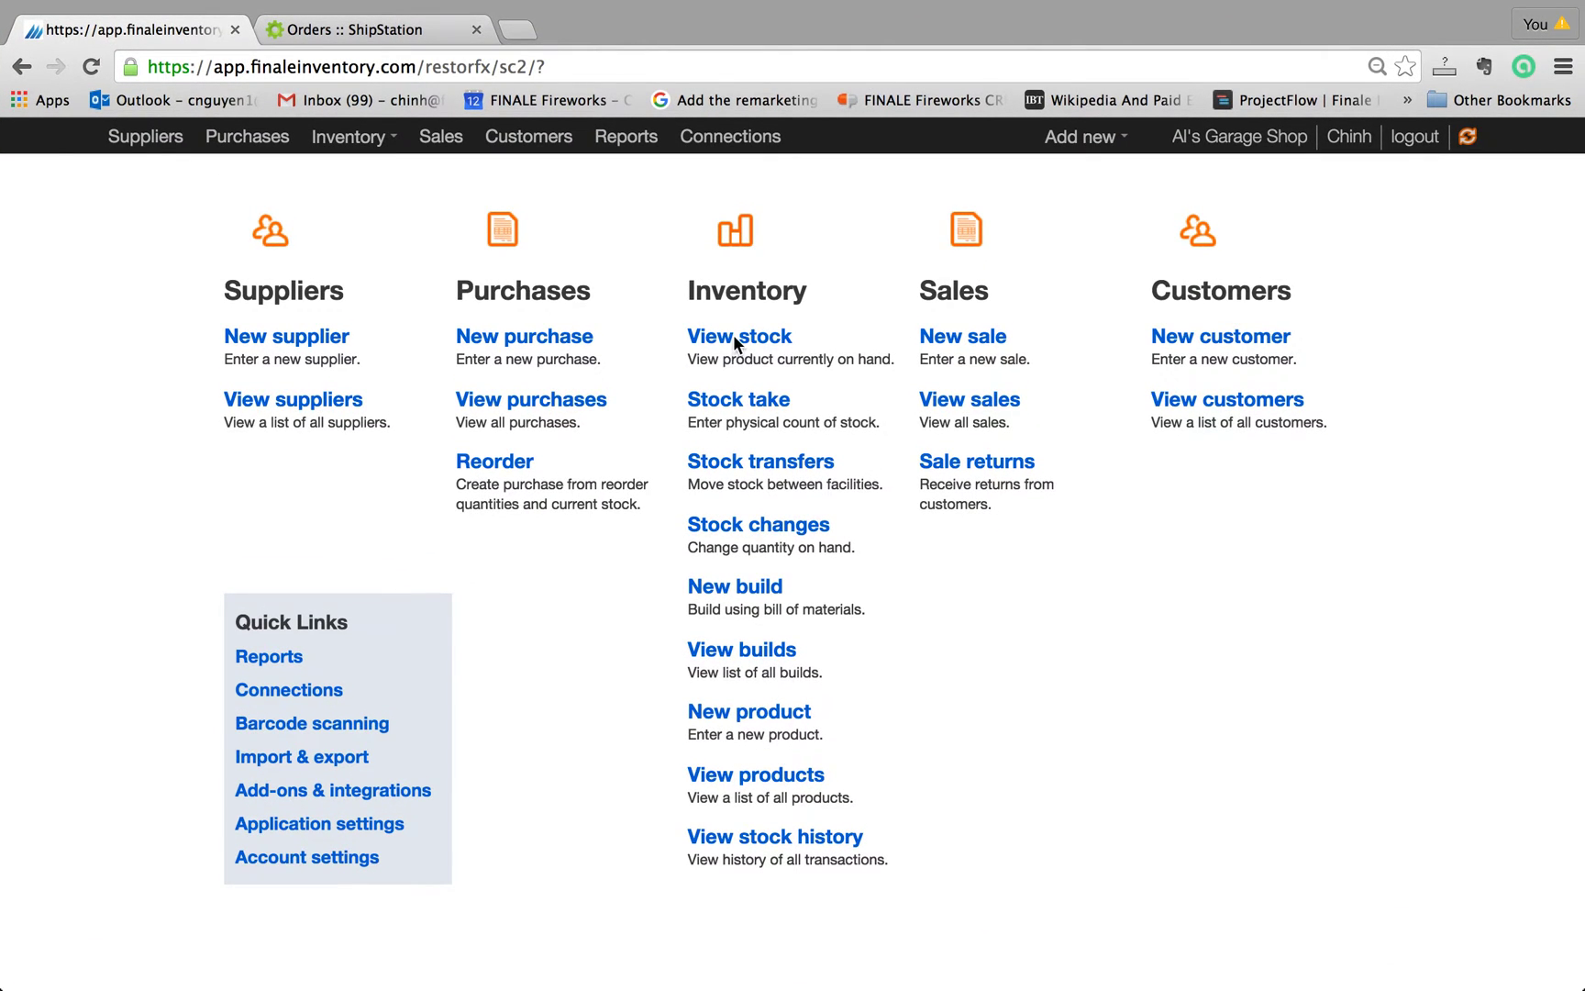
Filter the stock list by 'wagon' to show Red Wagon (10006) with 8 on hand.
left_click(733, 336)
left_click(235, 335)
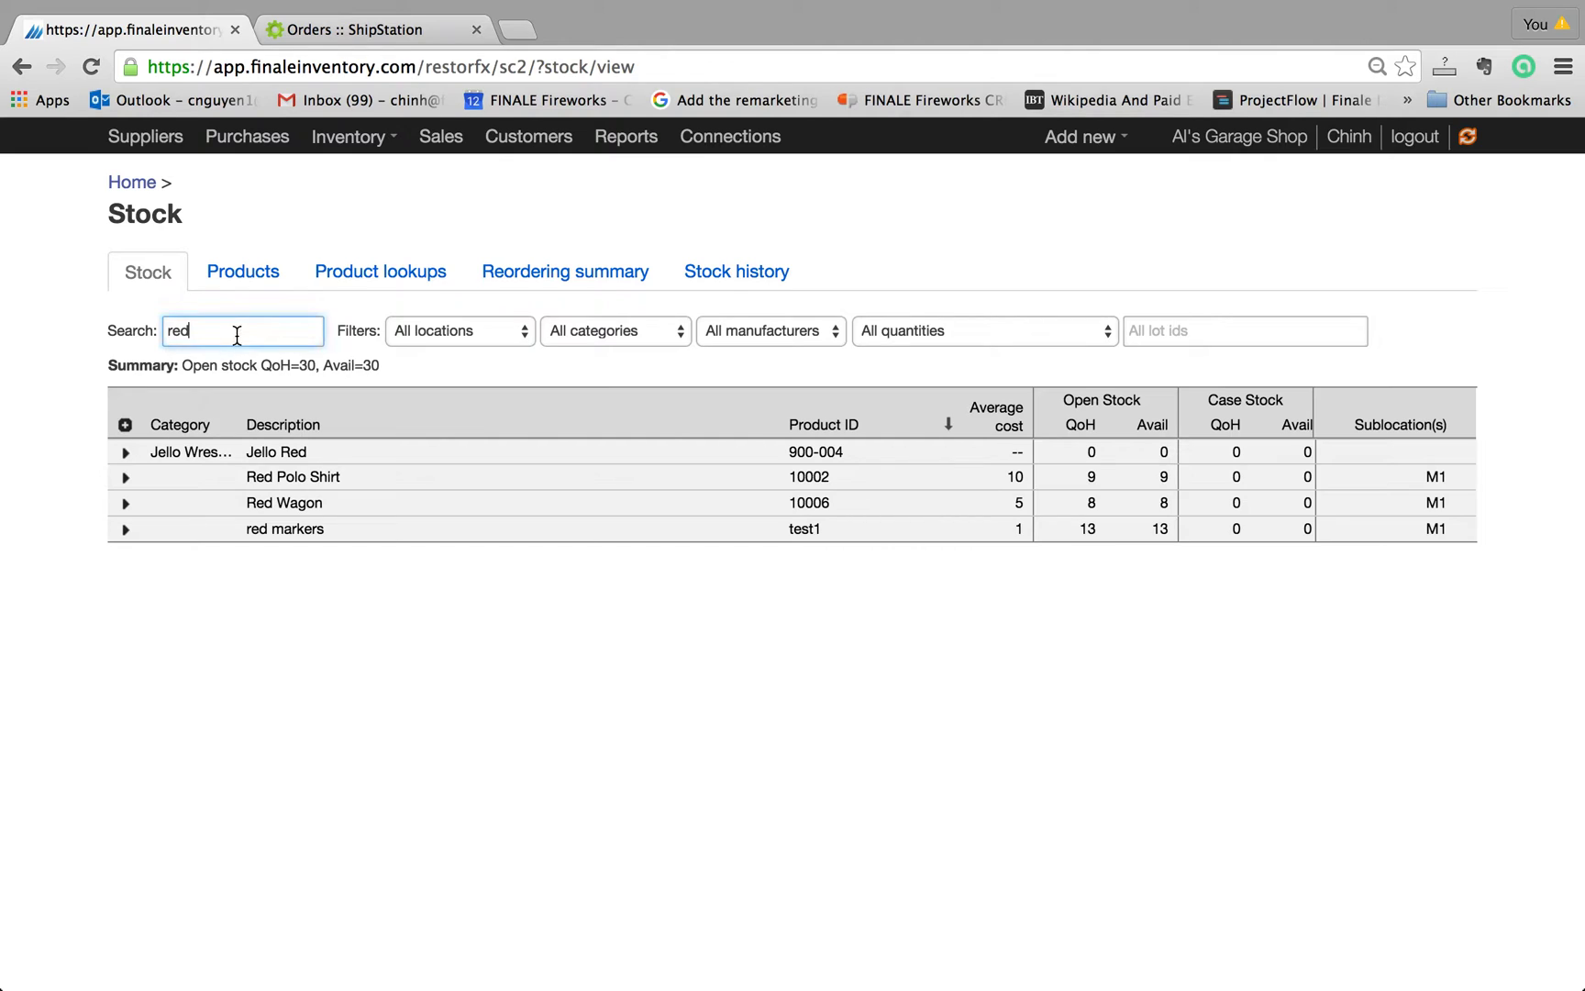
double_click(235, 336)
type("wagon")
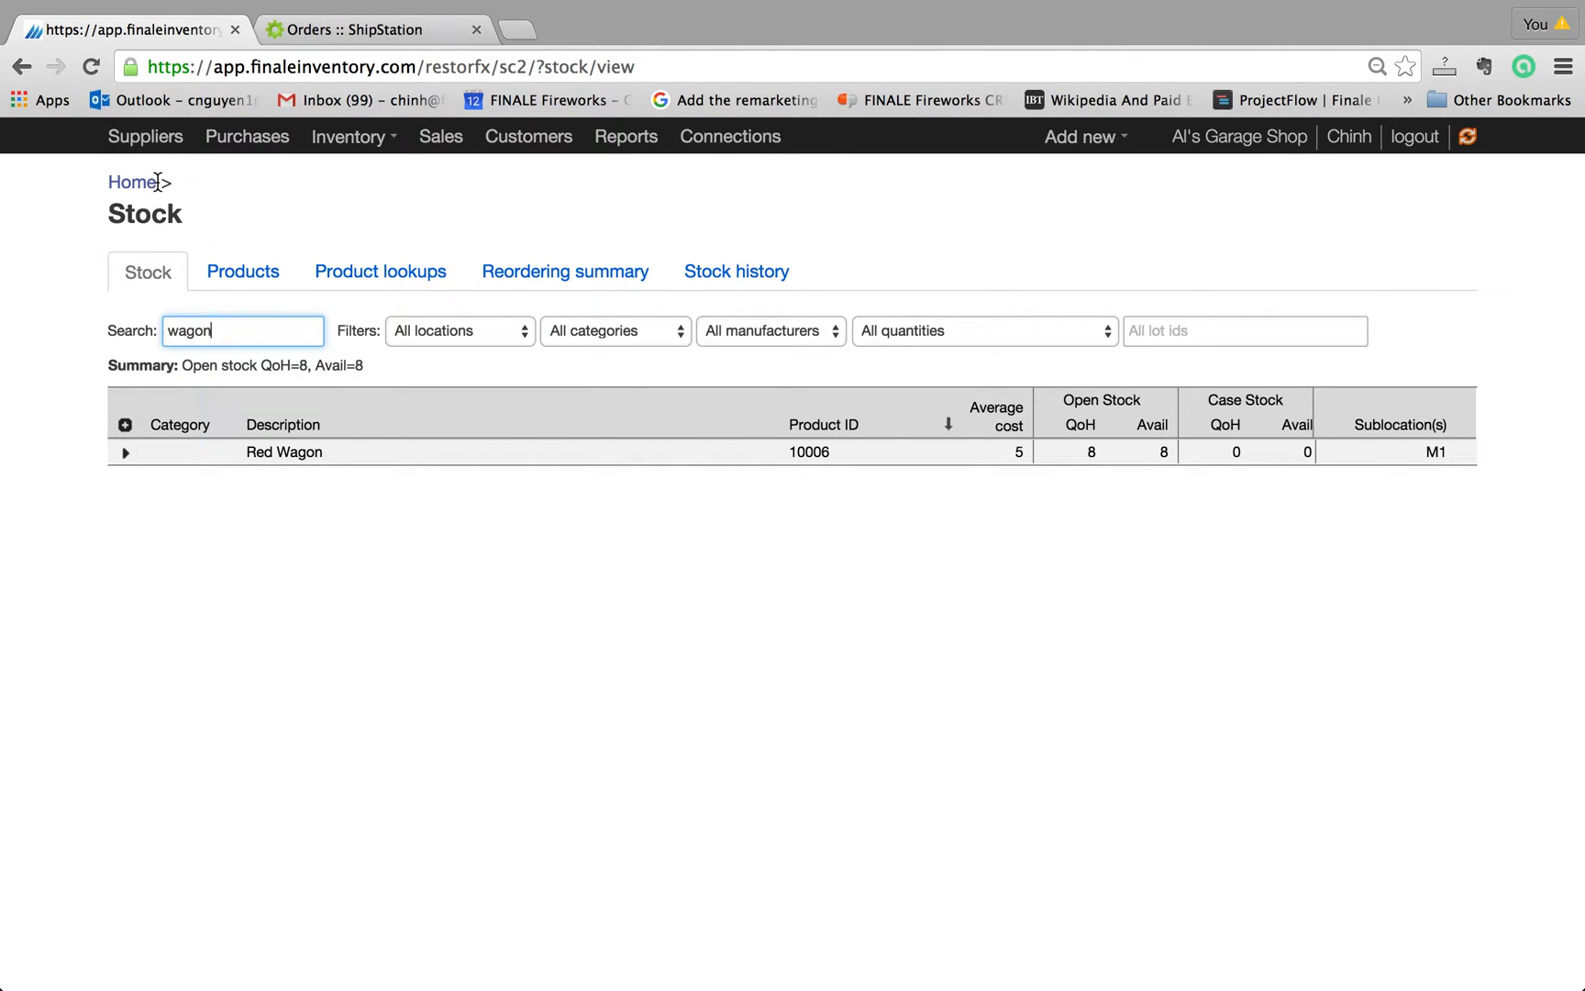
Review ShipStation order test1 for 2 Red Wagons (SKU redwagon1), then close its details.
left_click(350, 28)
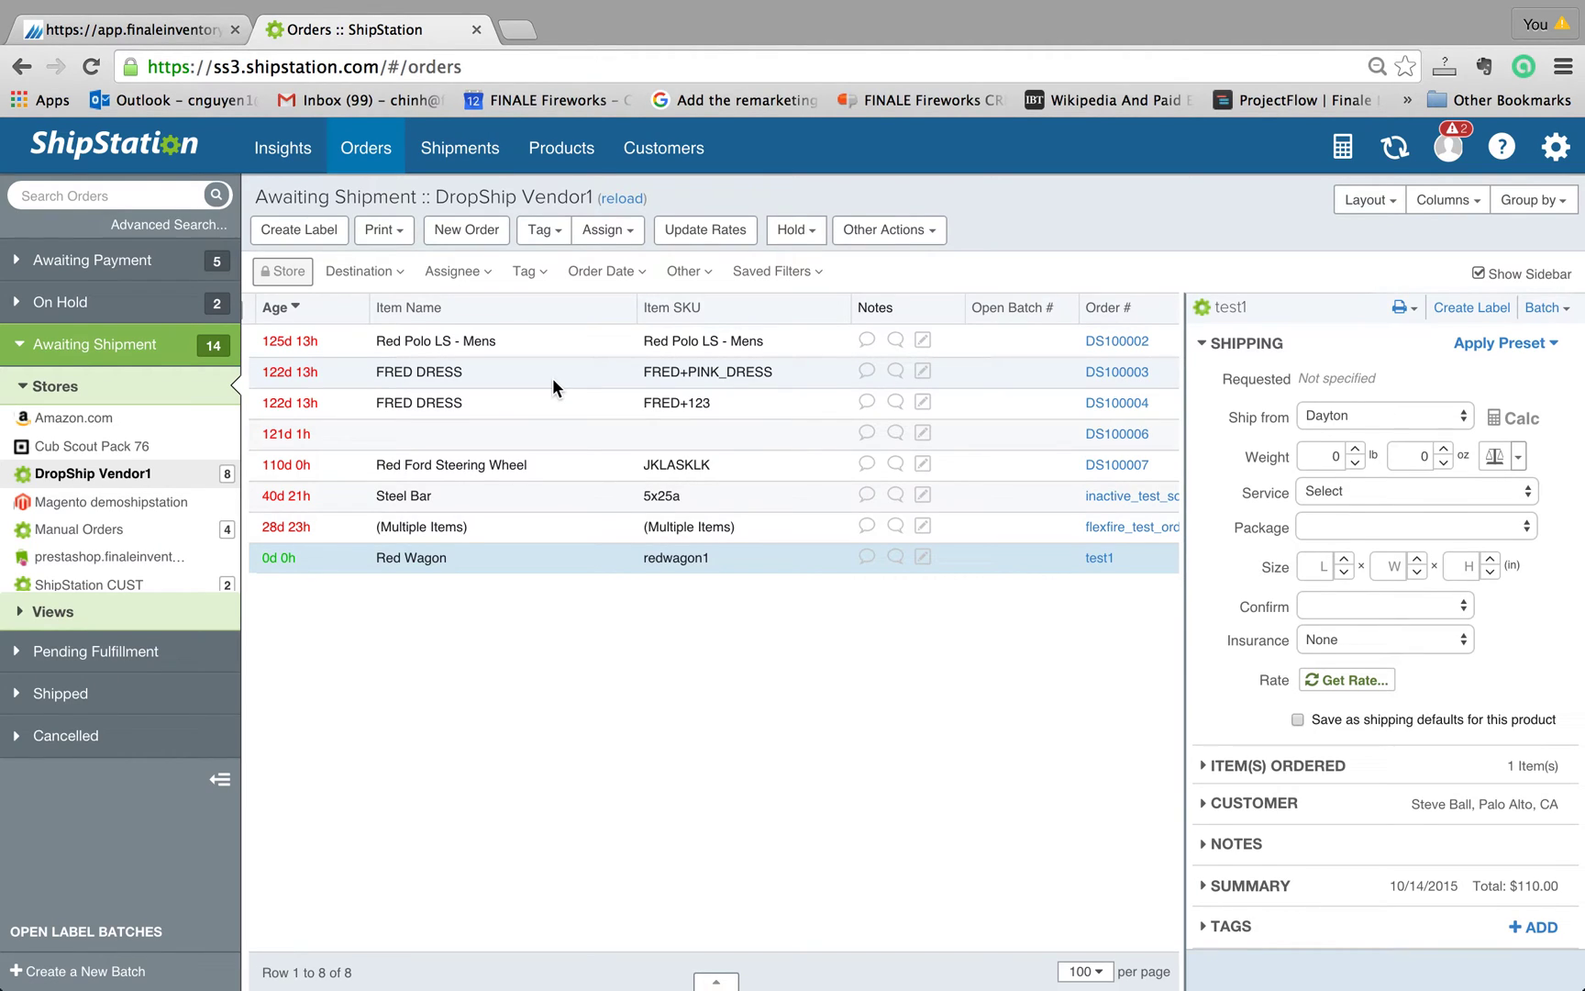
left_click(1099, 557)
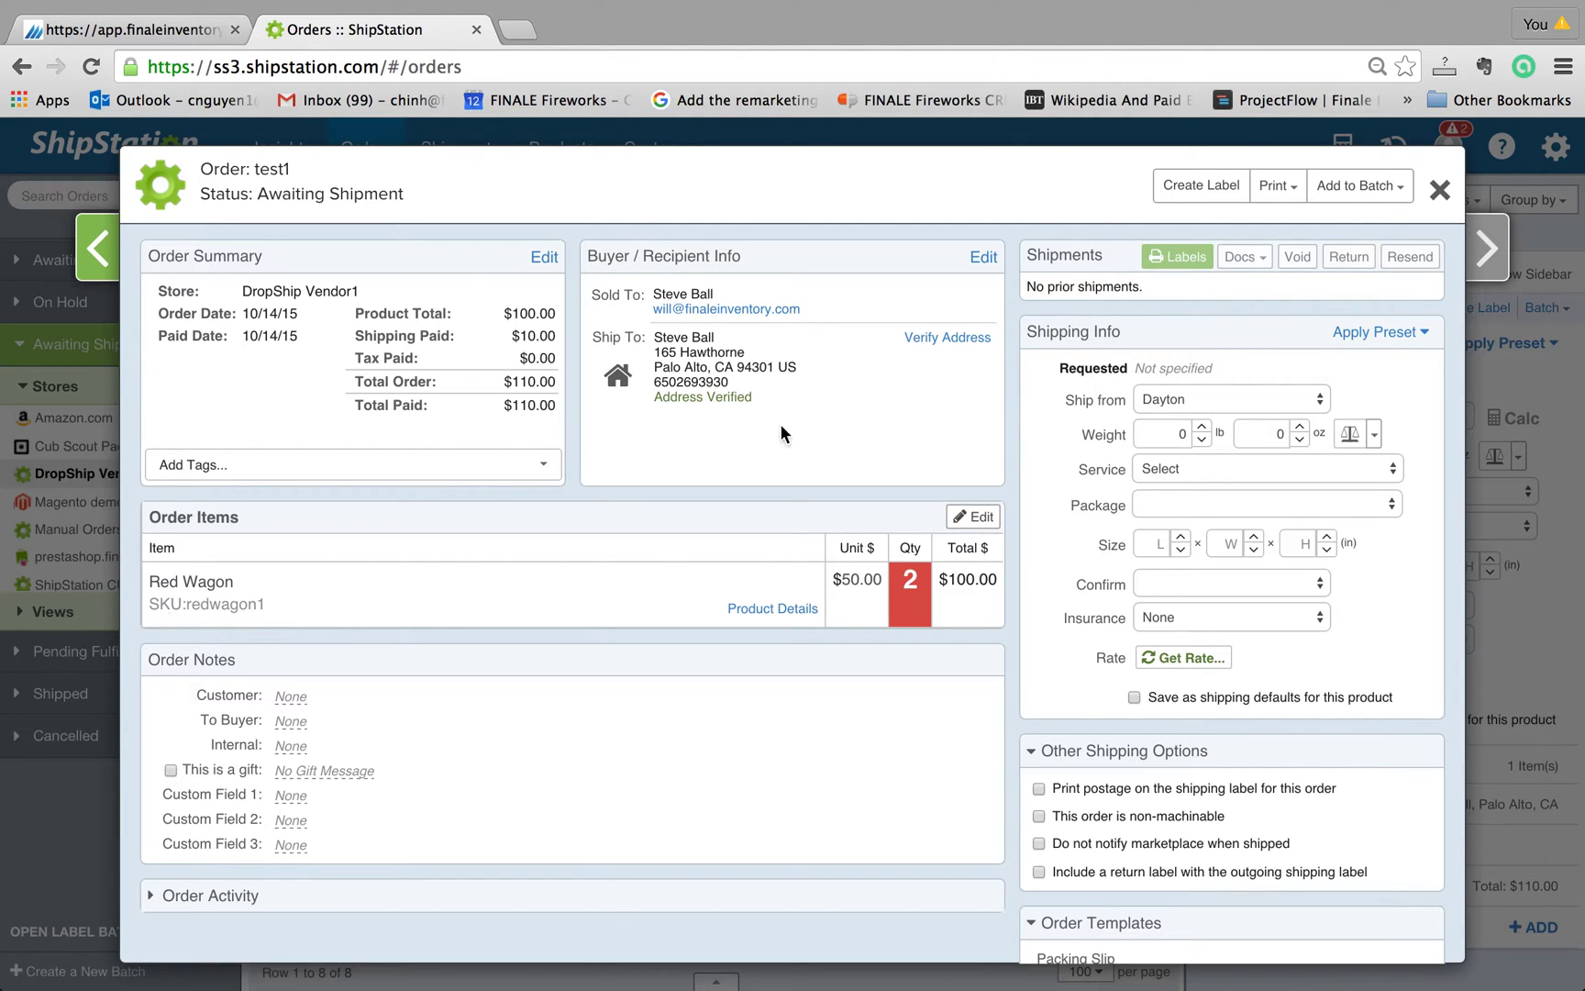
left_click(1439, 189)
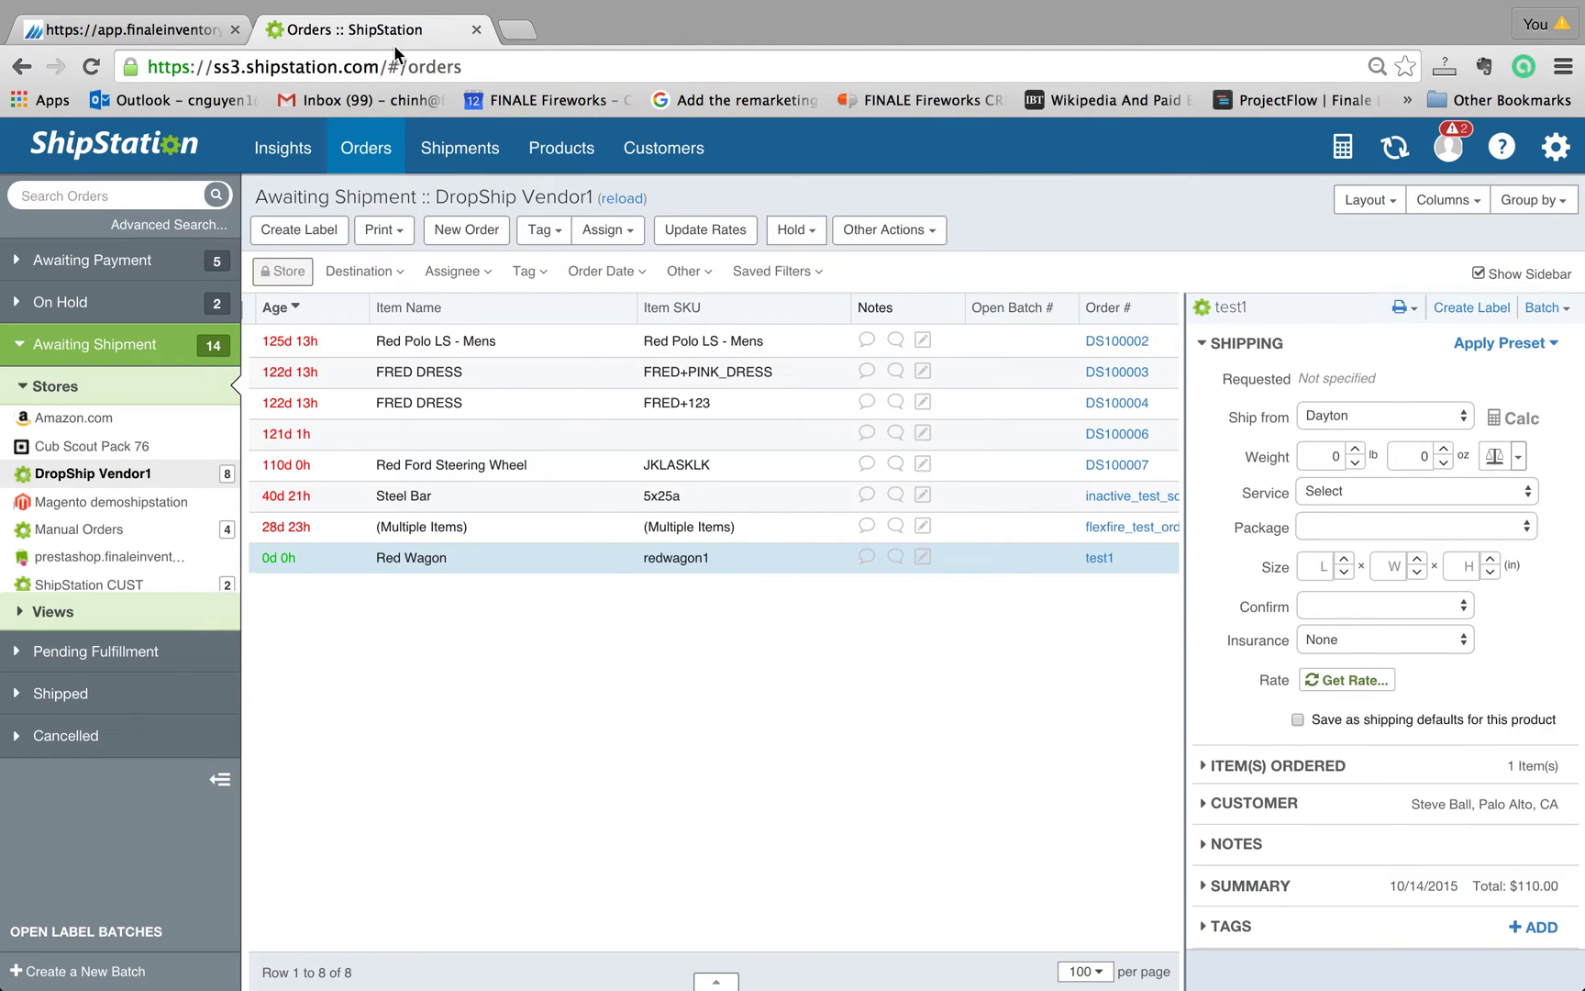
Return to Finale's Connections page, where the ShipStation sales pull shows 1 sale with warnings.
left_click(141, 28)
left_click(133, 181)
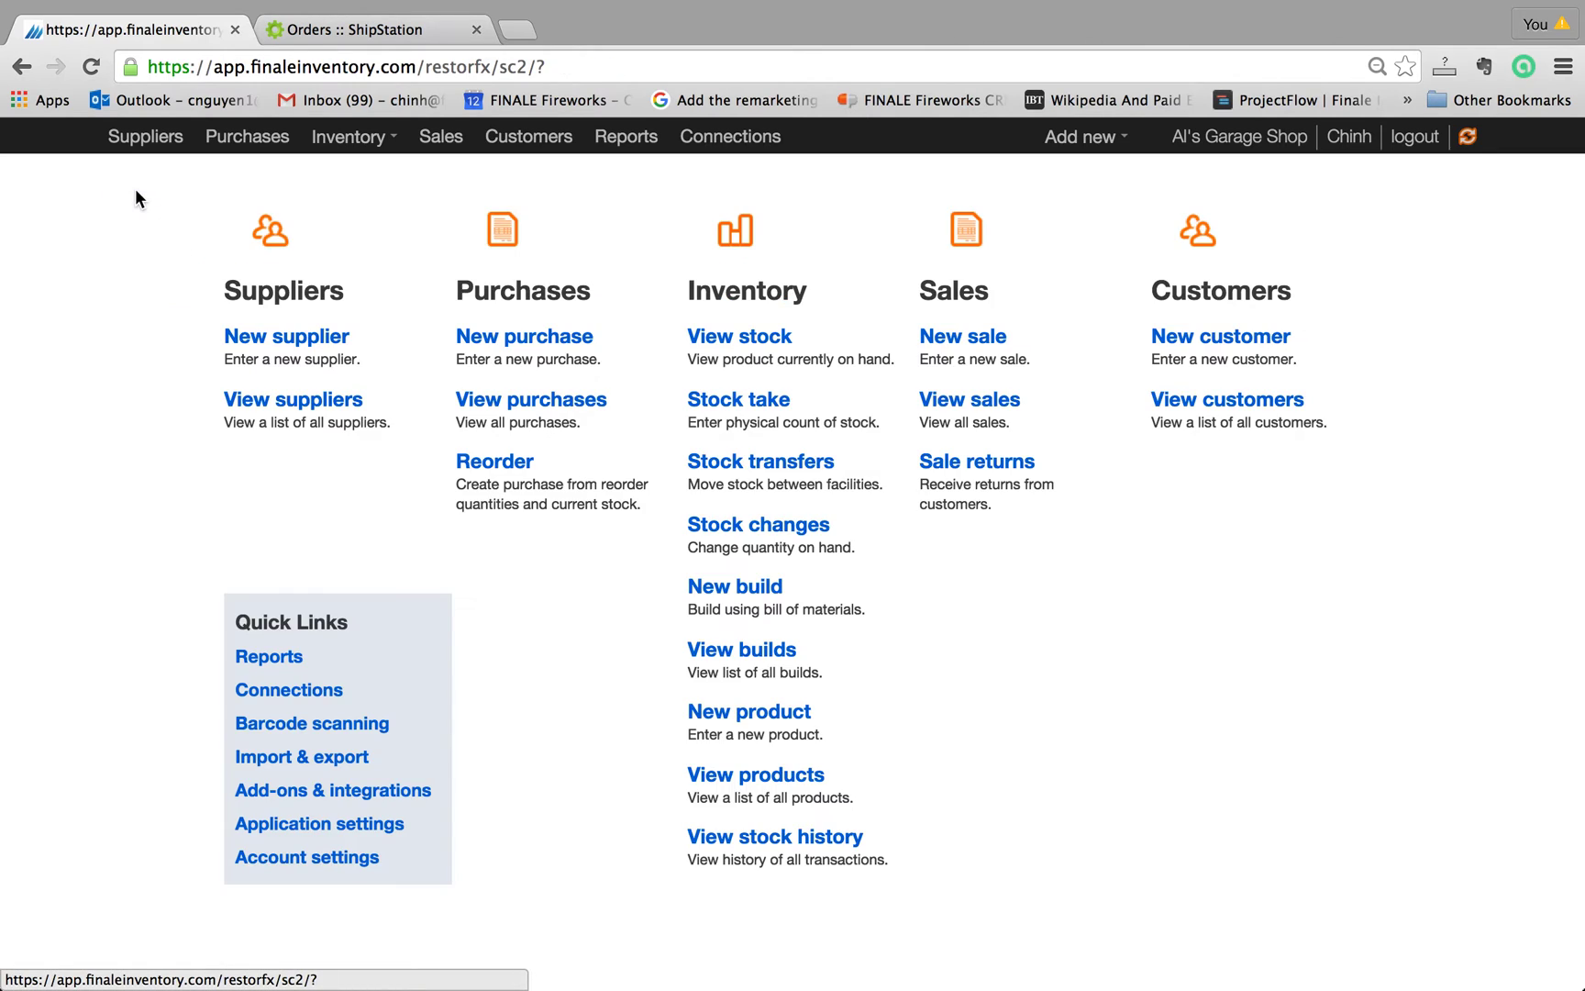
left_click(279, 693)
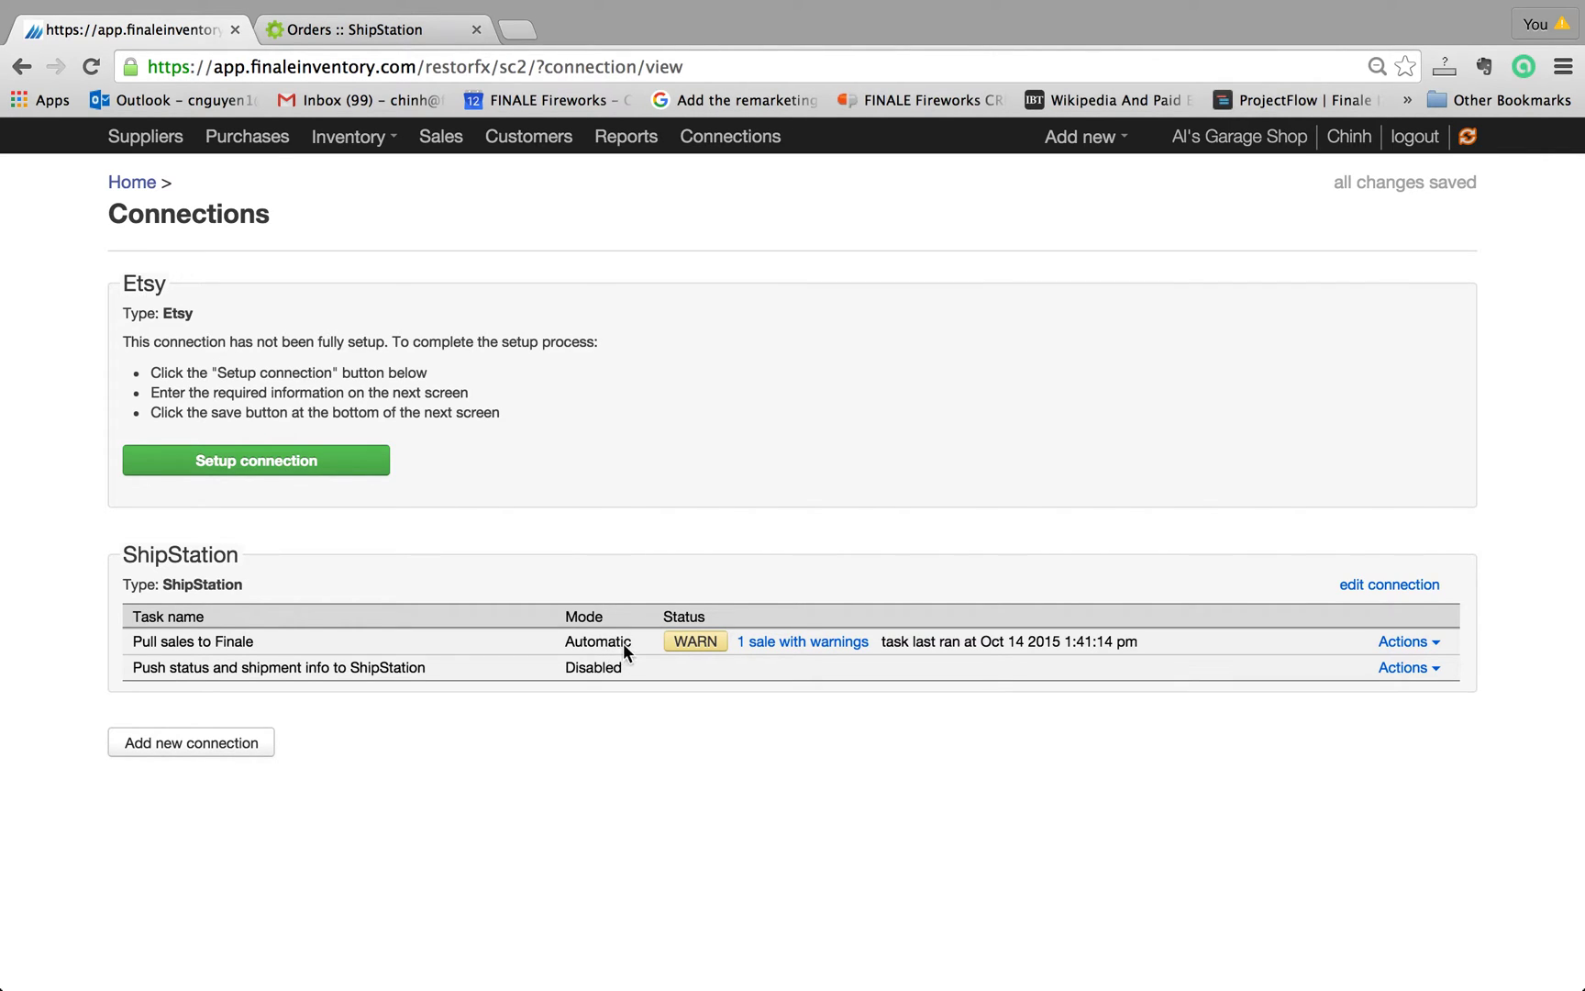
Link product lookup redwagon1 to 10006 Red Wagon, save it, and return to the task log.
left_click(812, 644)
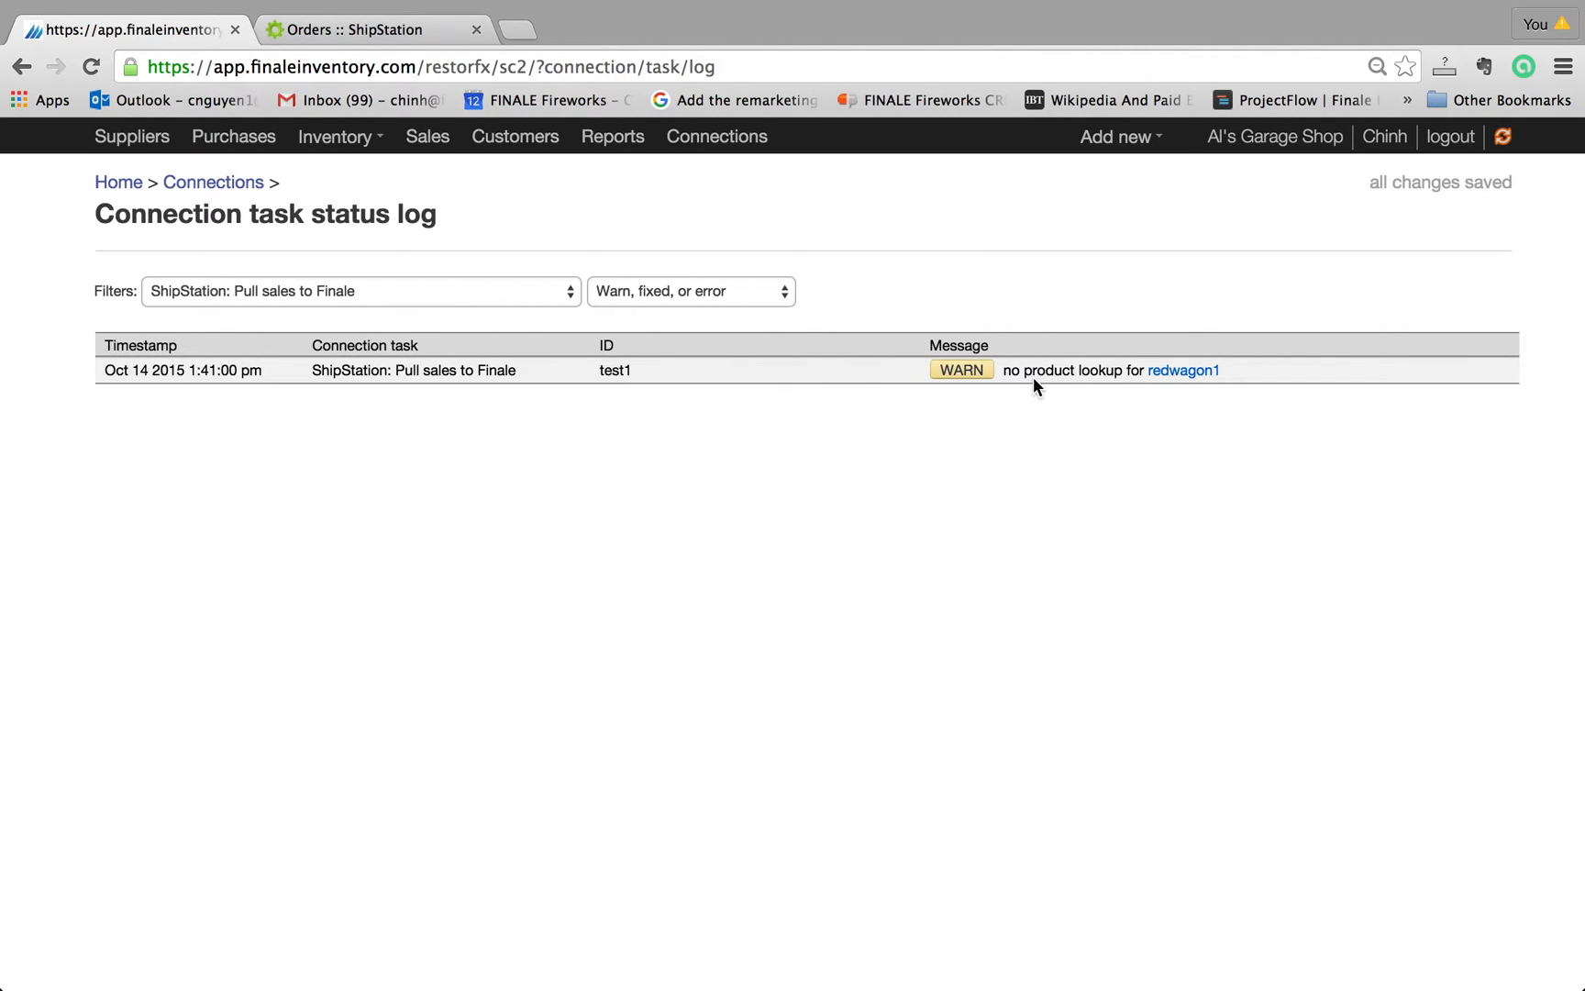
left_click(1182, 371)
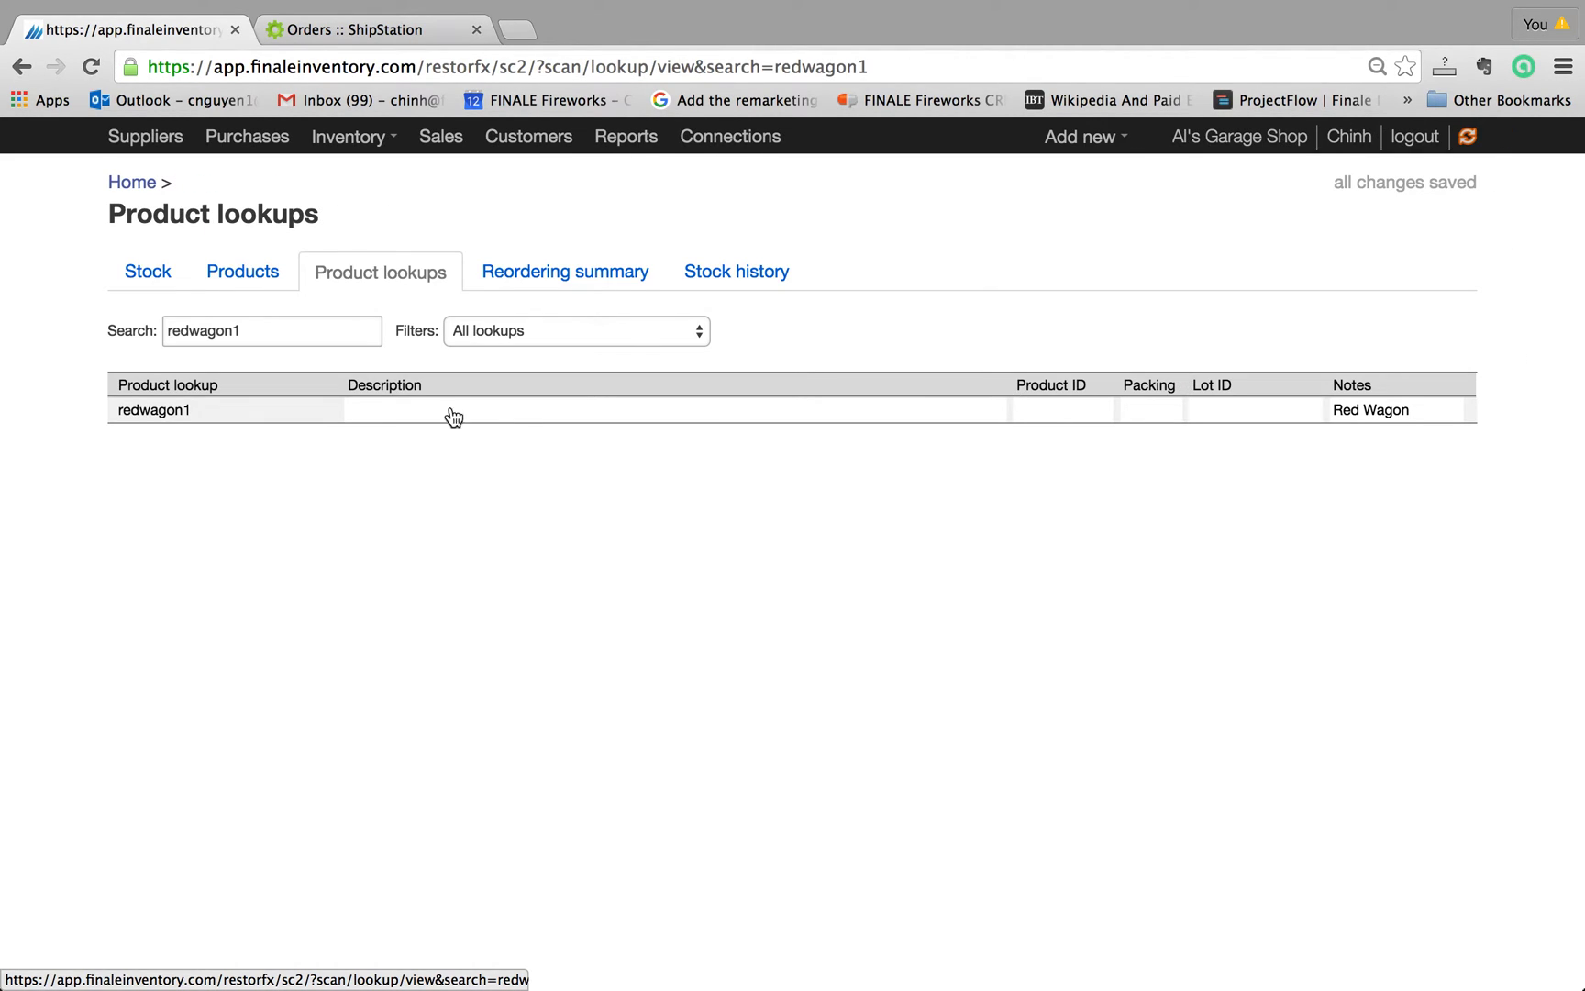
left_click(446, 421)
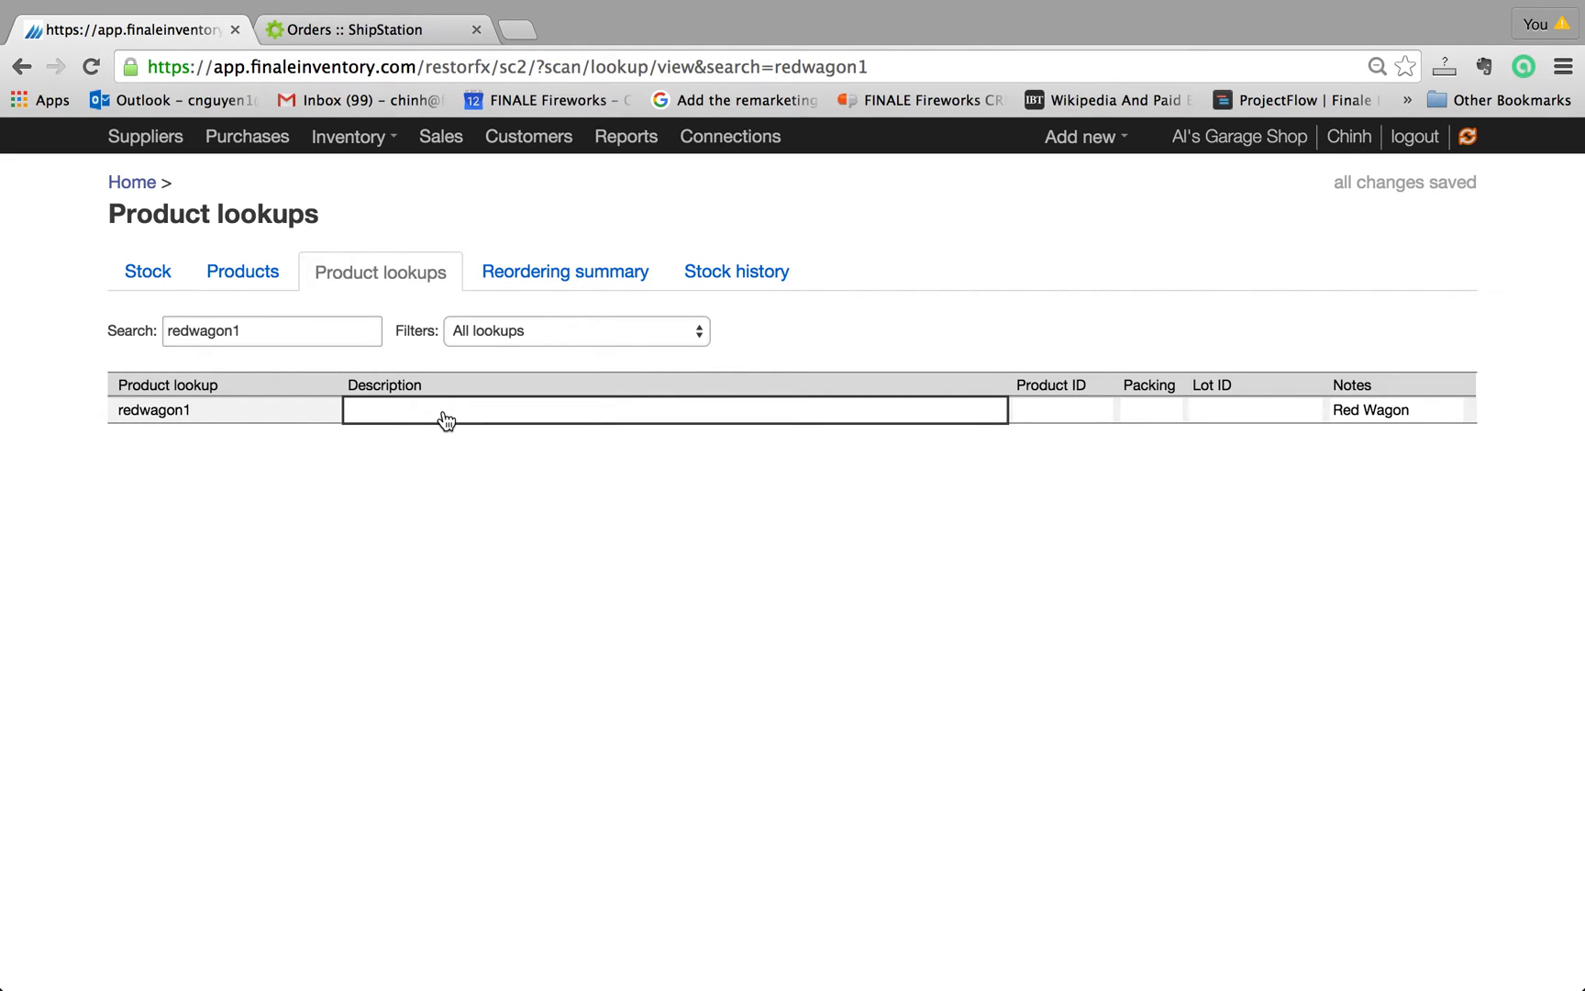
type("wa")
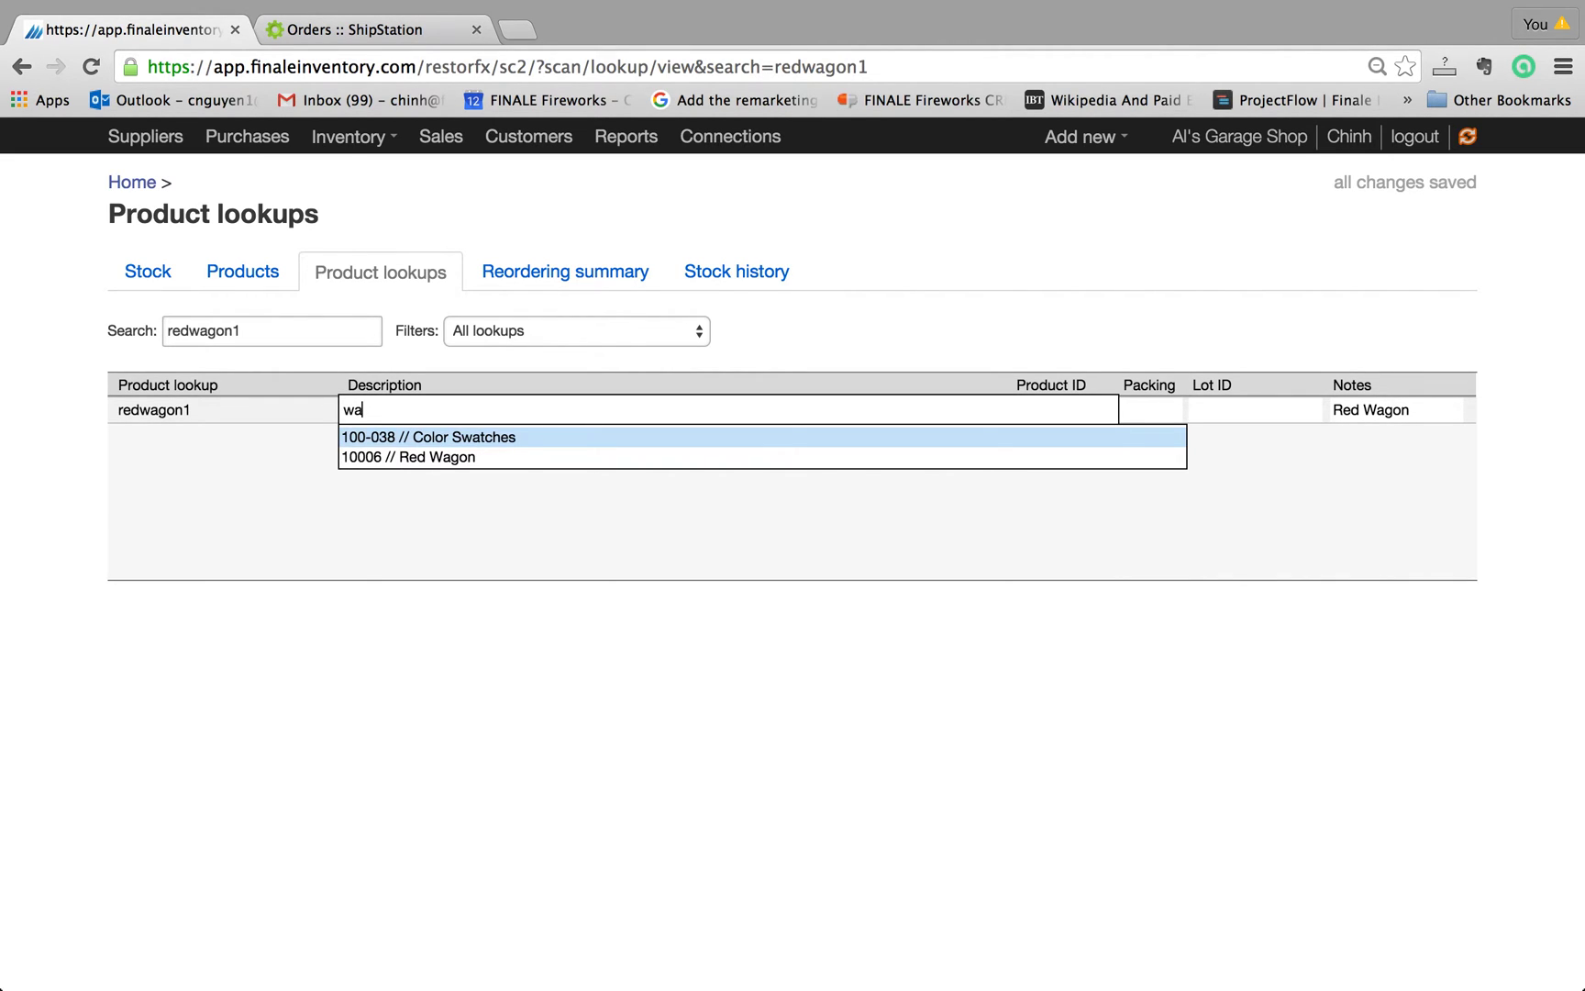
key("Down")
key("Return")
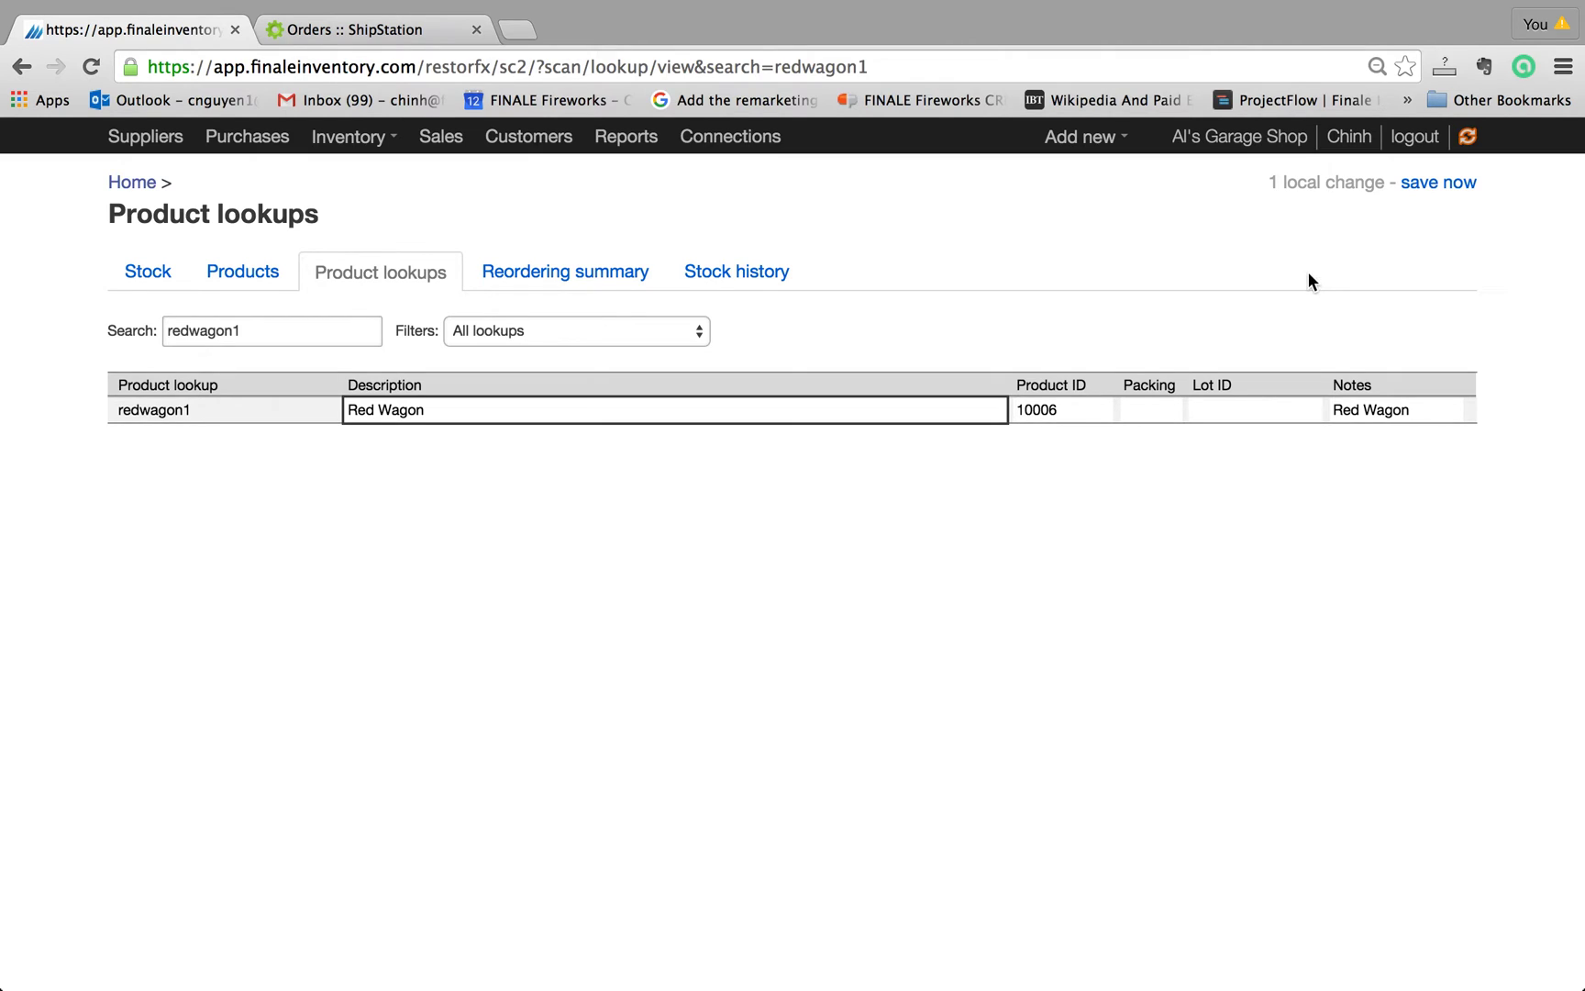
left_click(1422, 182)
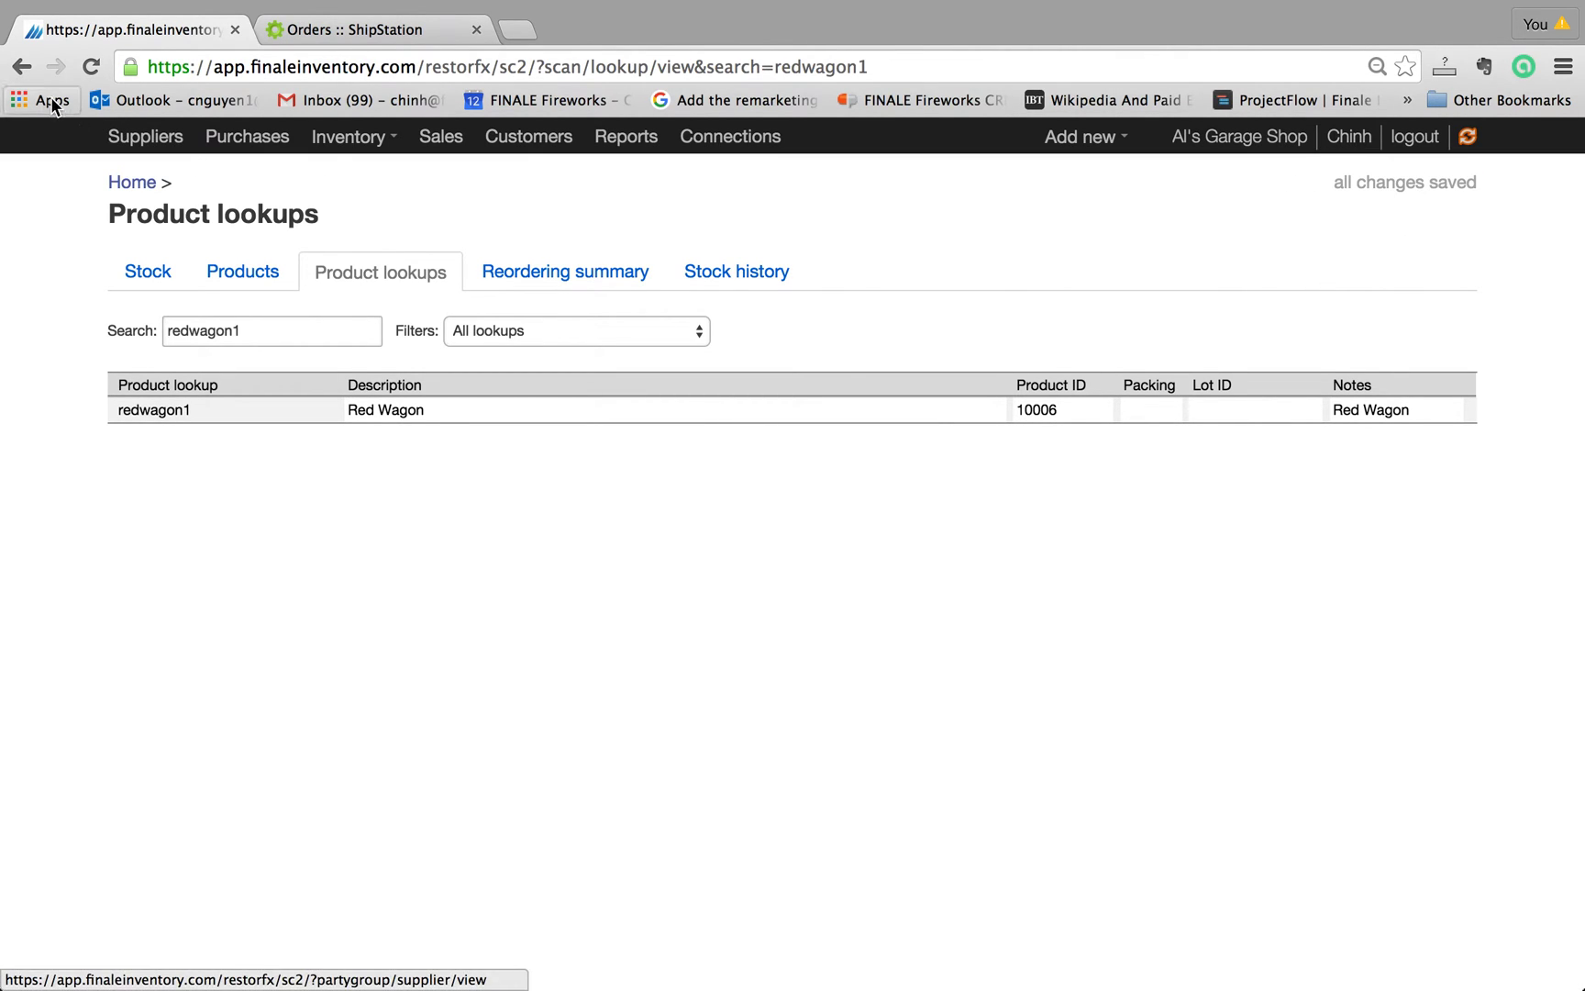
left_click(22, 72)
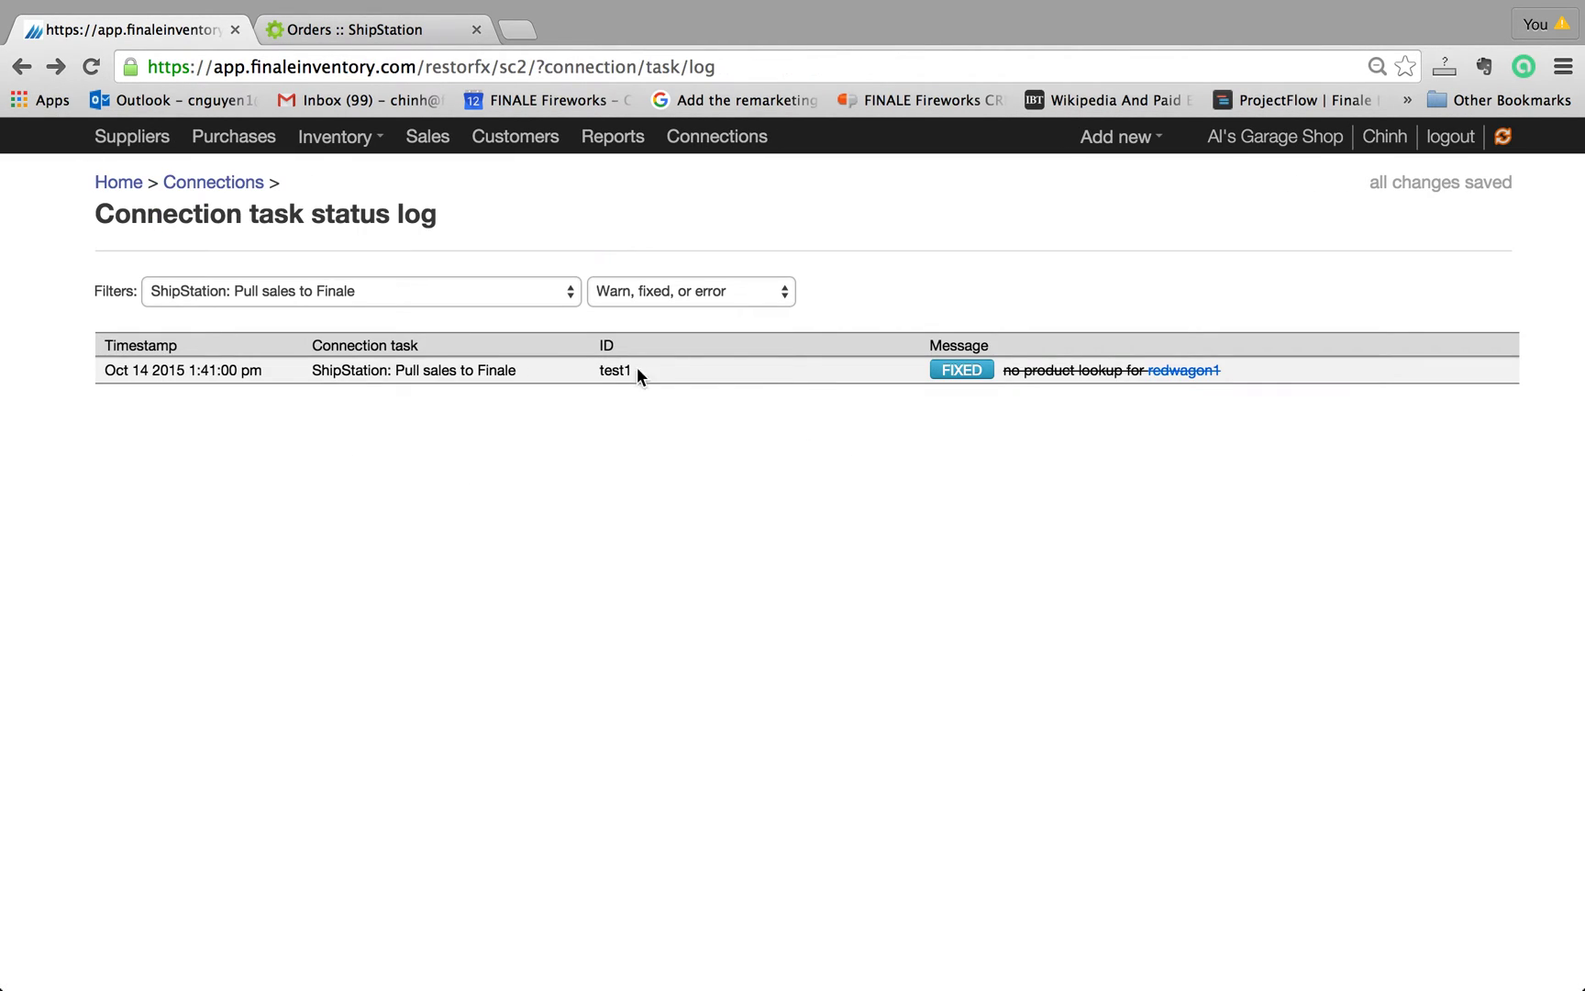
Run the ShipStation 'Pull sales to Finale' task again from the Connections page.
left_click(188, 183)
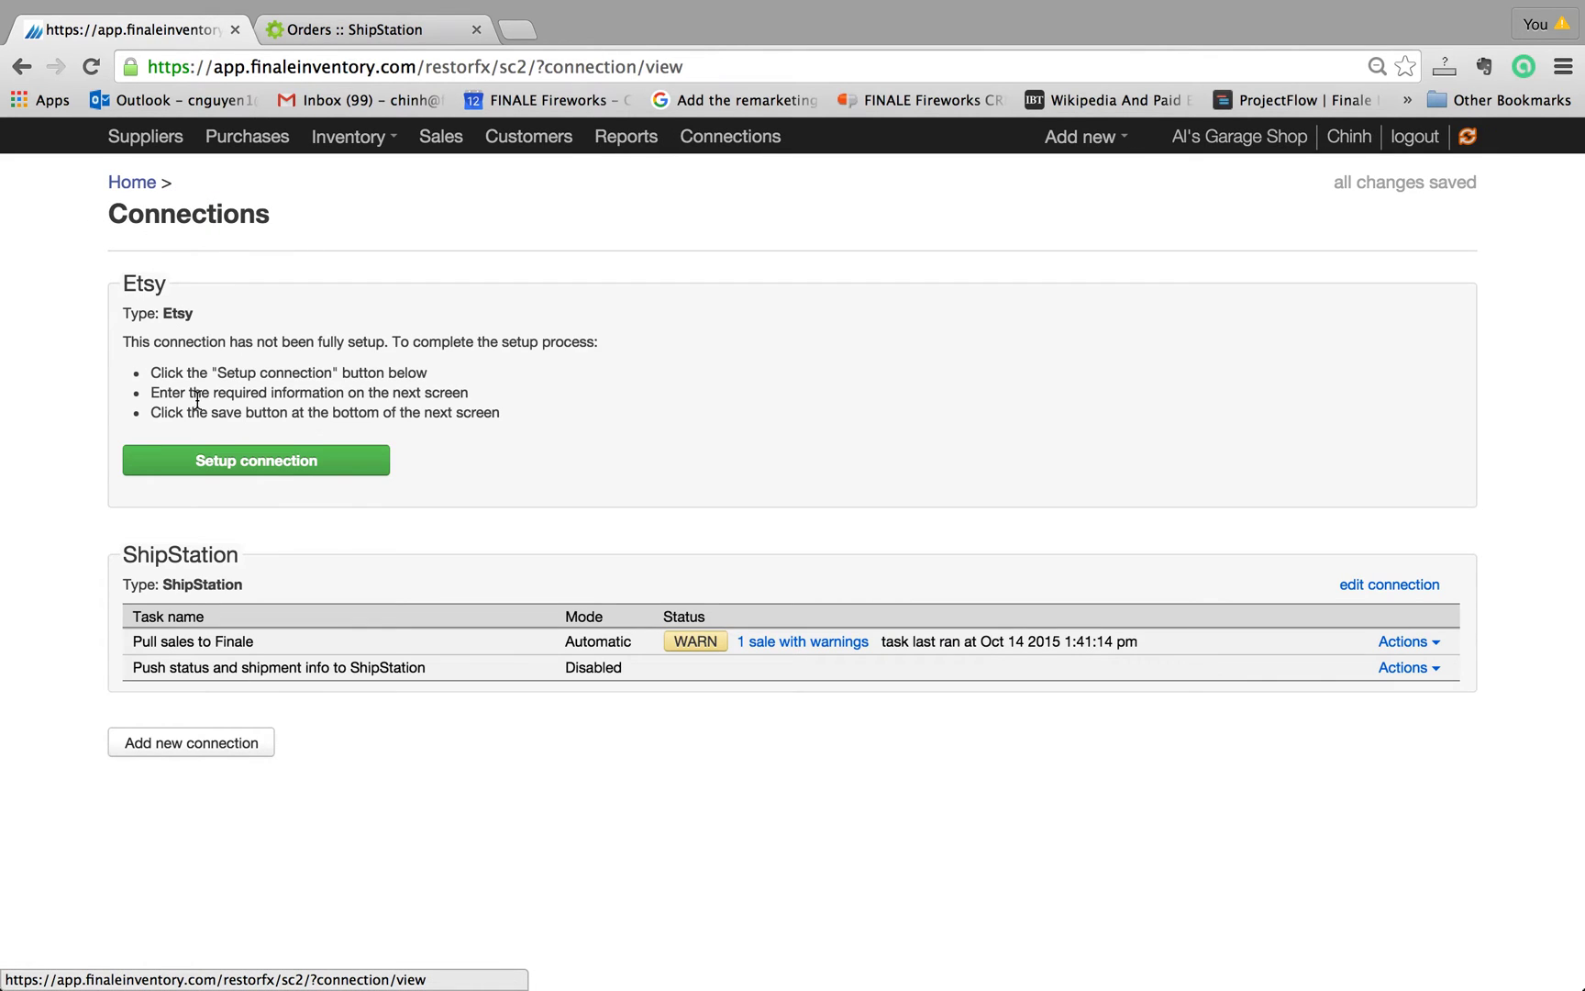
left_click(1407, 641)
left_click(826, 655)
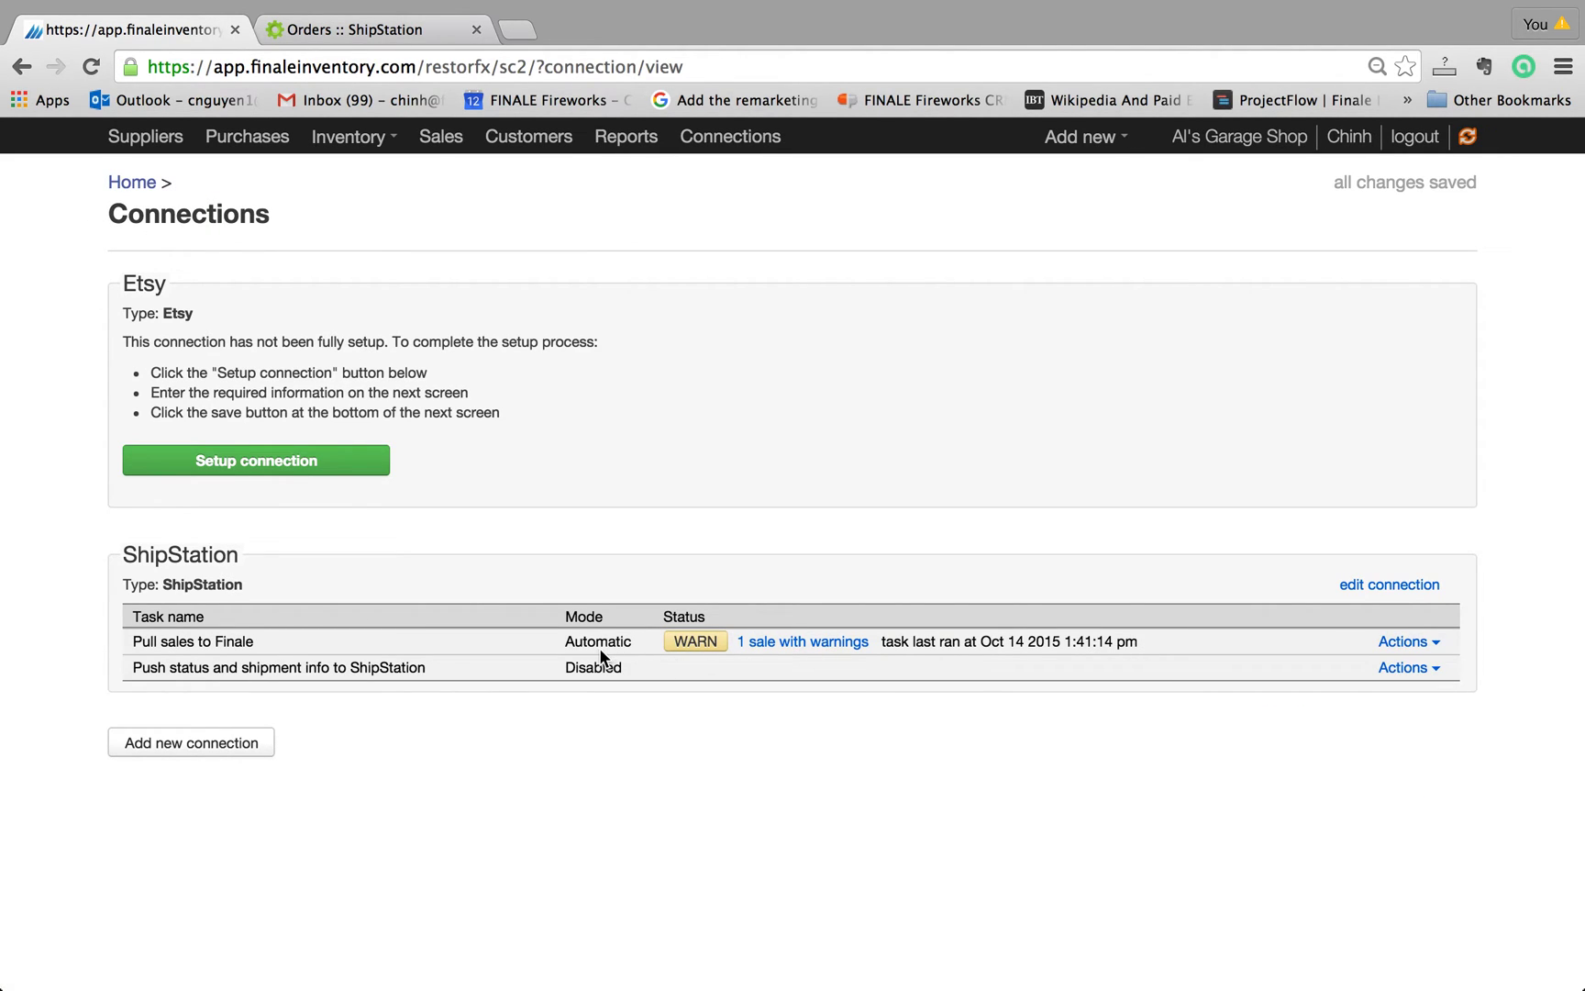
left_click(1398, 642)
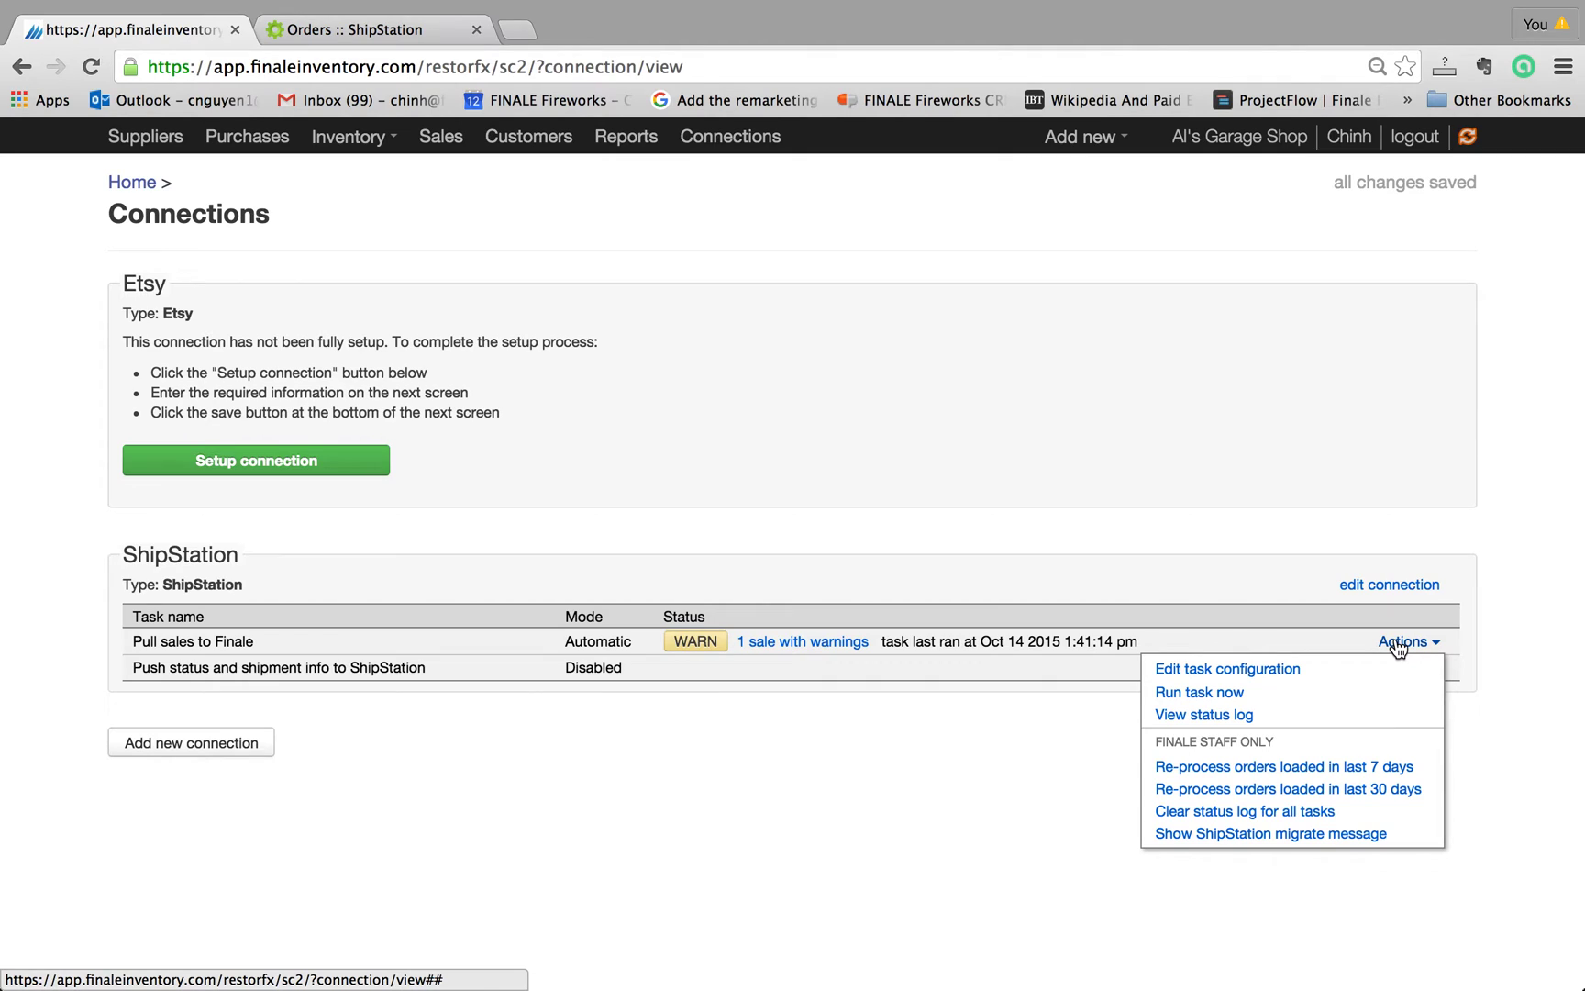
left_click(1229, 691)
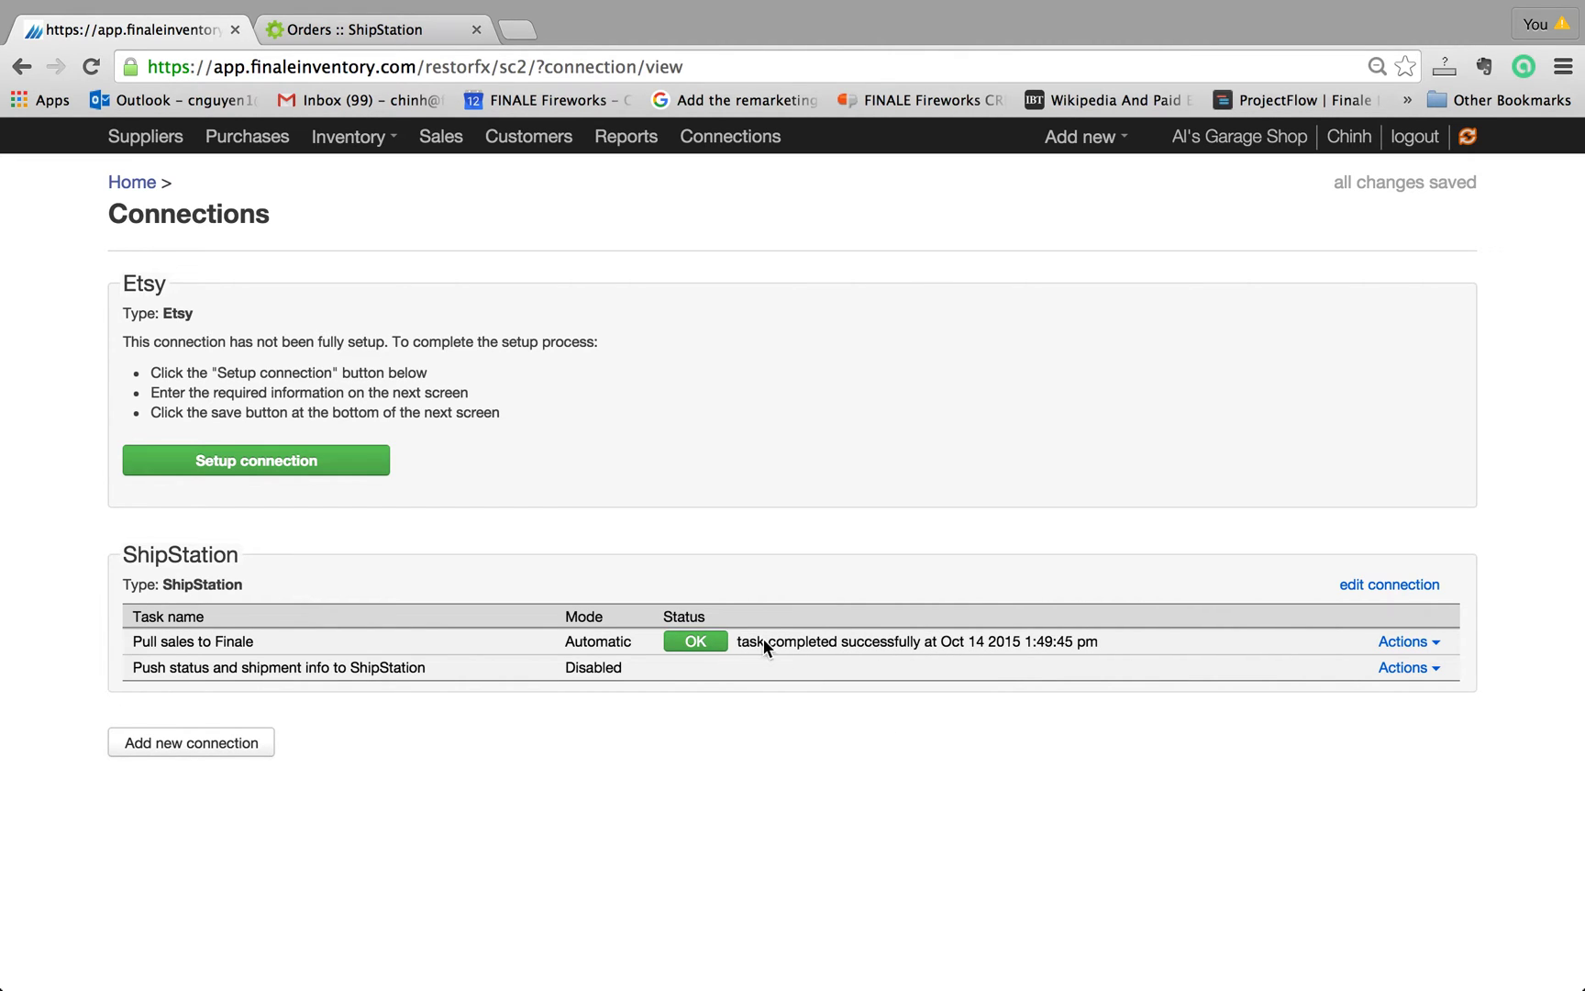
Check the sales pull status log showing sale test1 committed, then go home.
left_click(1398, 642)
left_click(1264, 718)
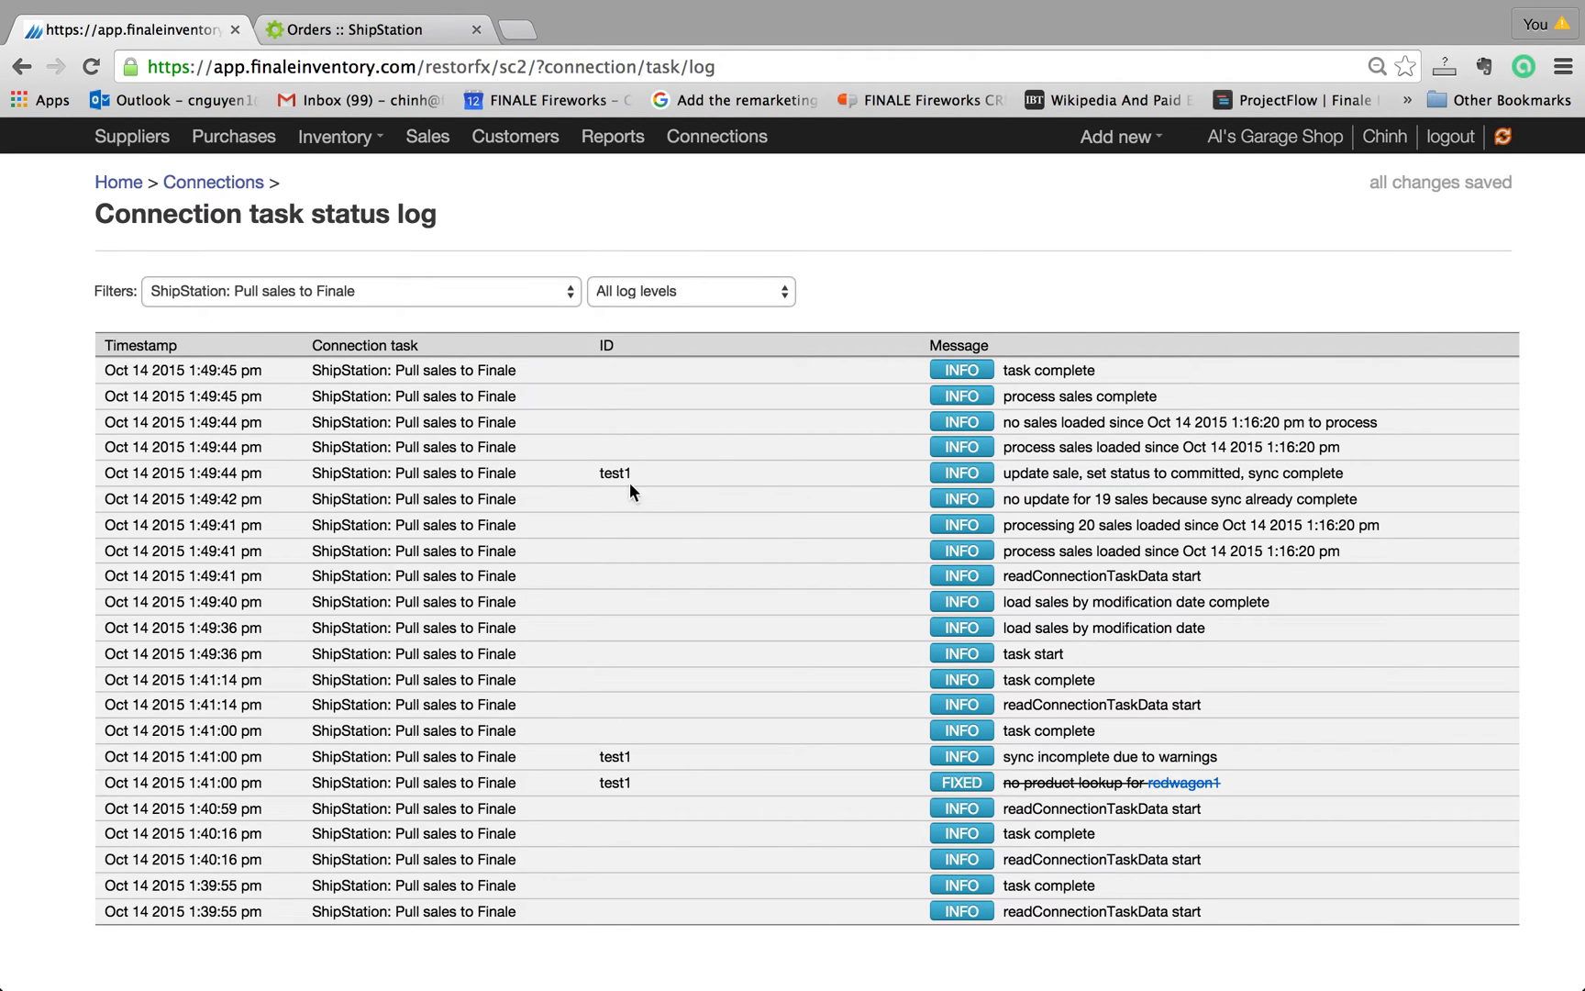
left_click(119, 186)
Search the sales list for 'test' and open sale order test1.
left_click(947, 407)
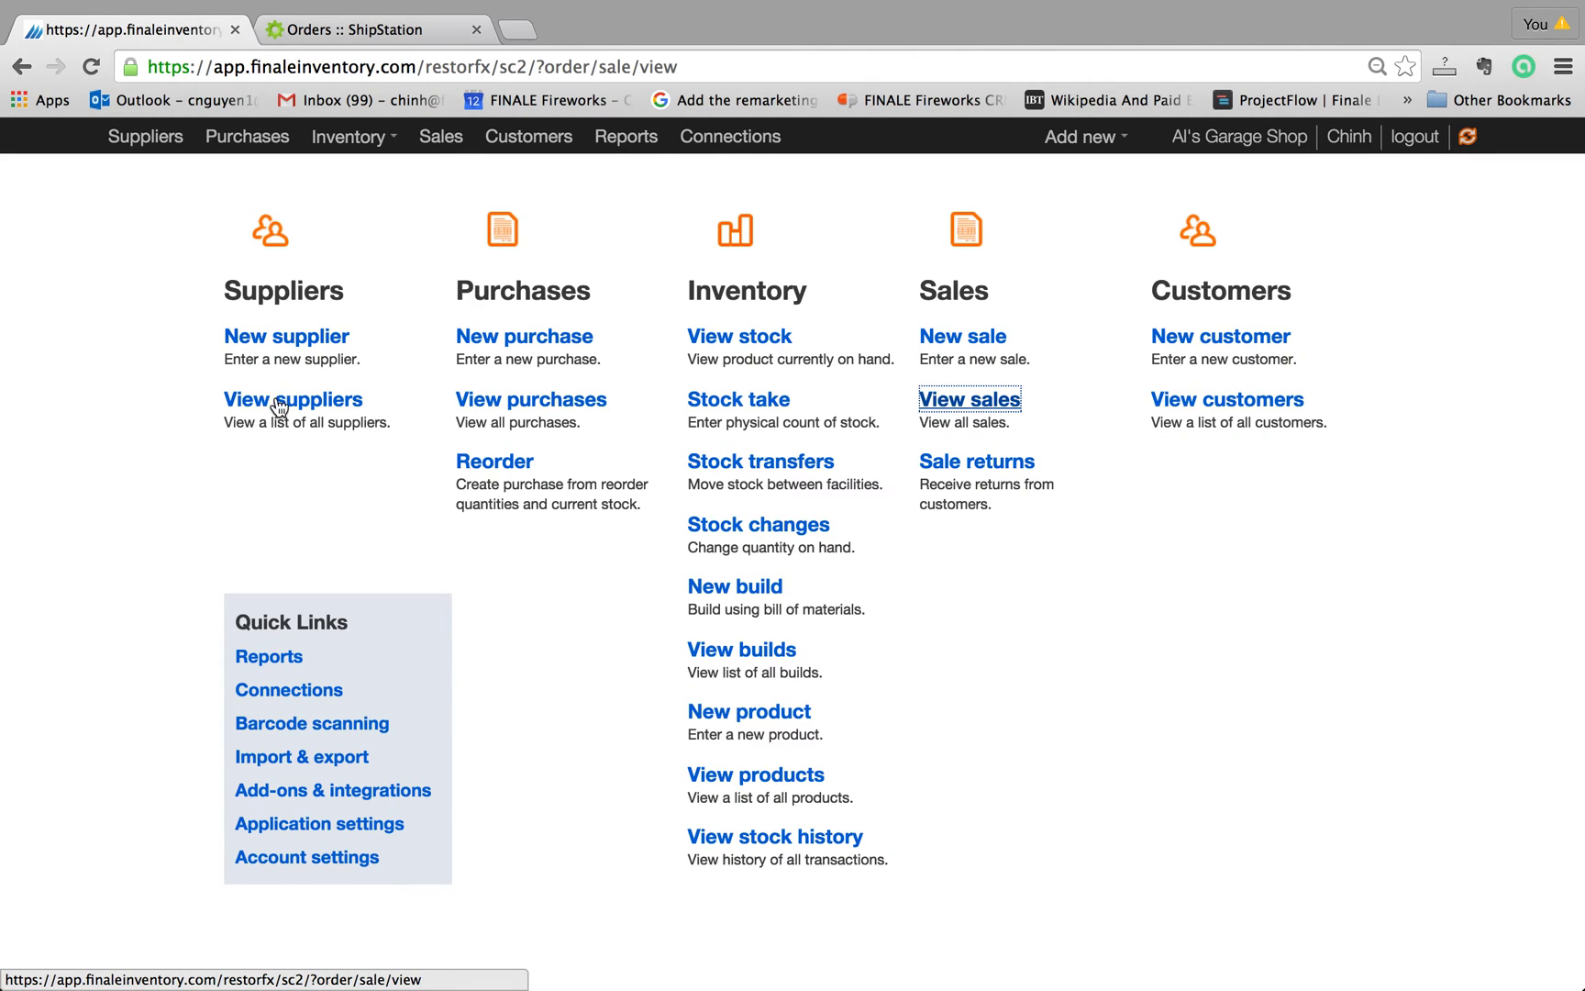
left_click(215, 291)
type("test")
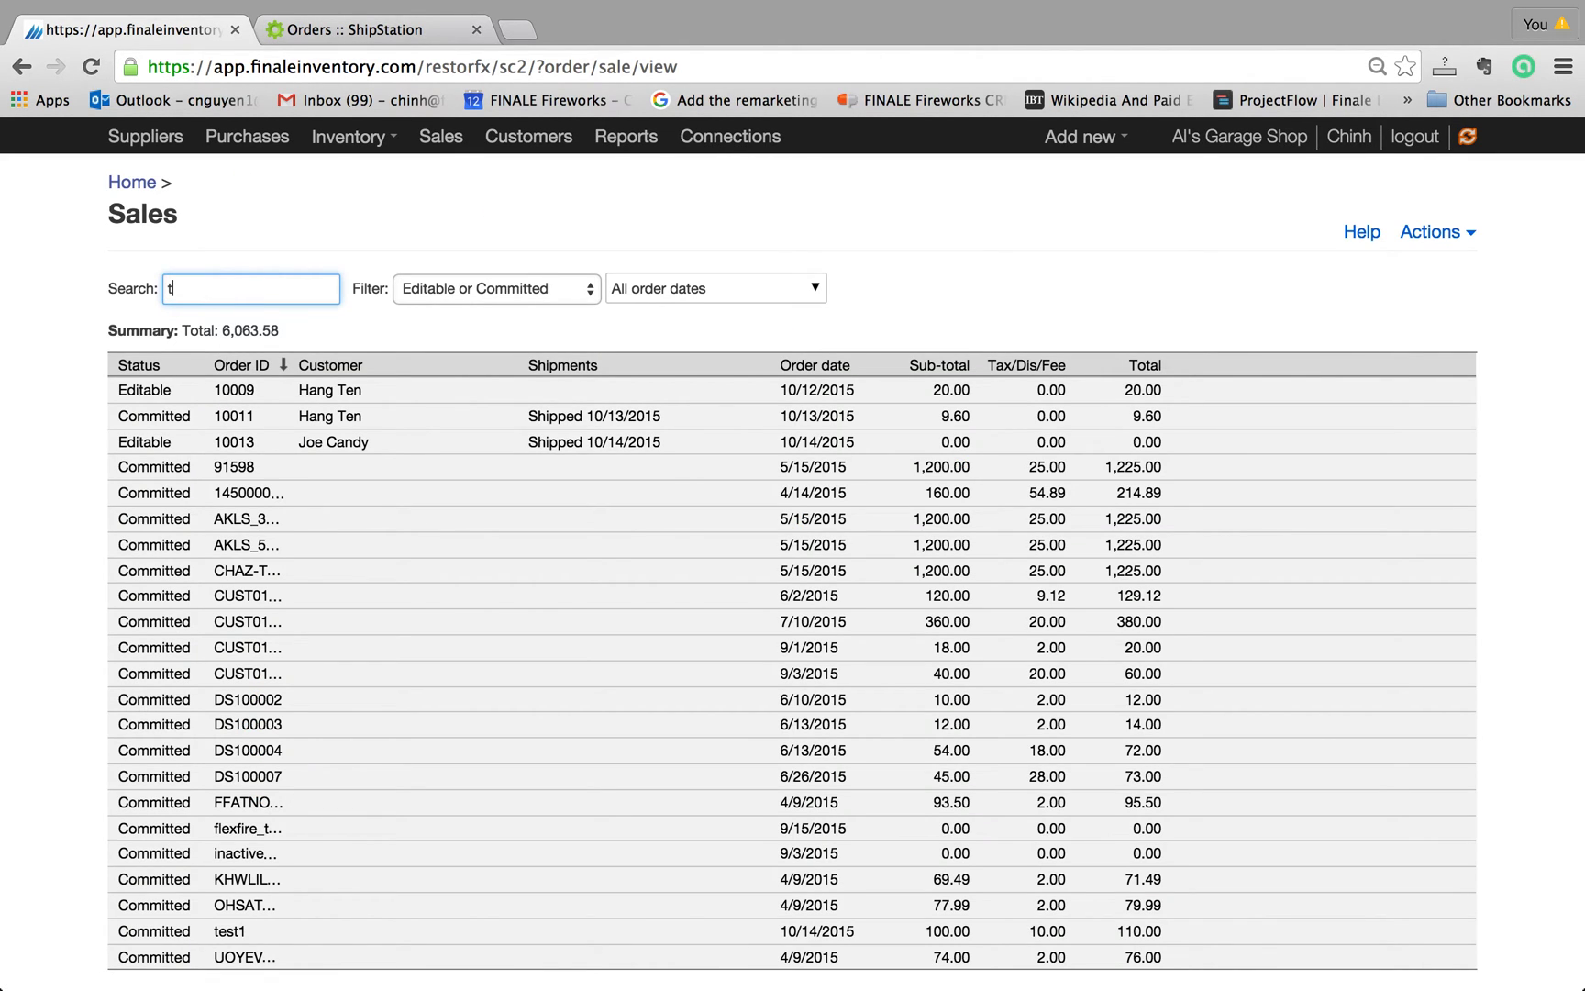
left_click(230, 468)
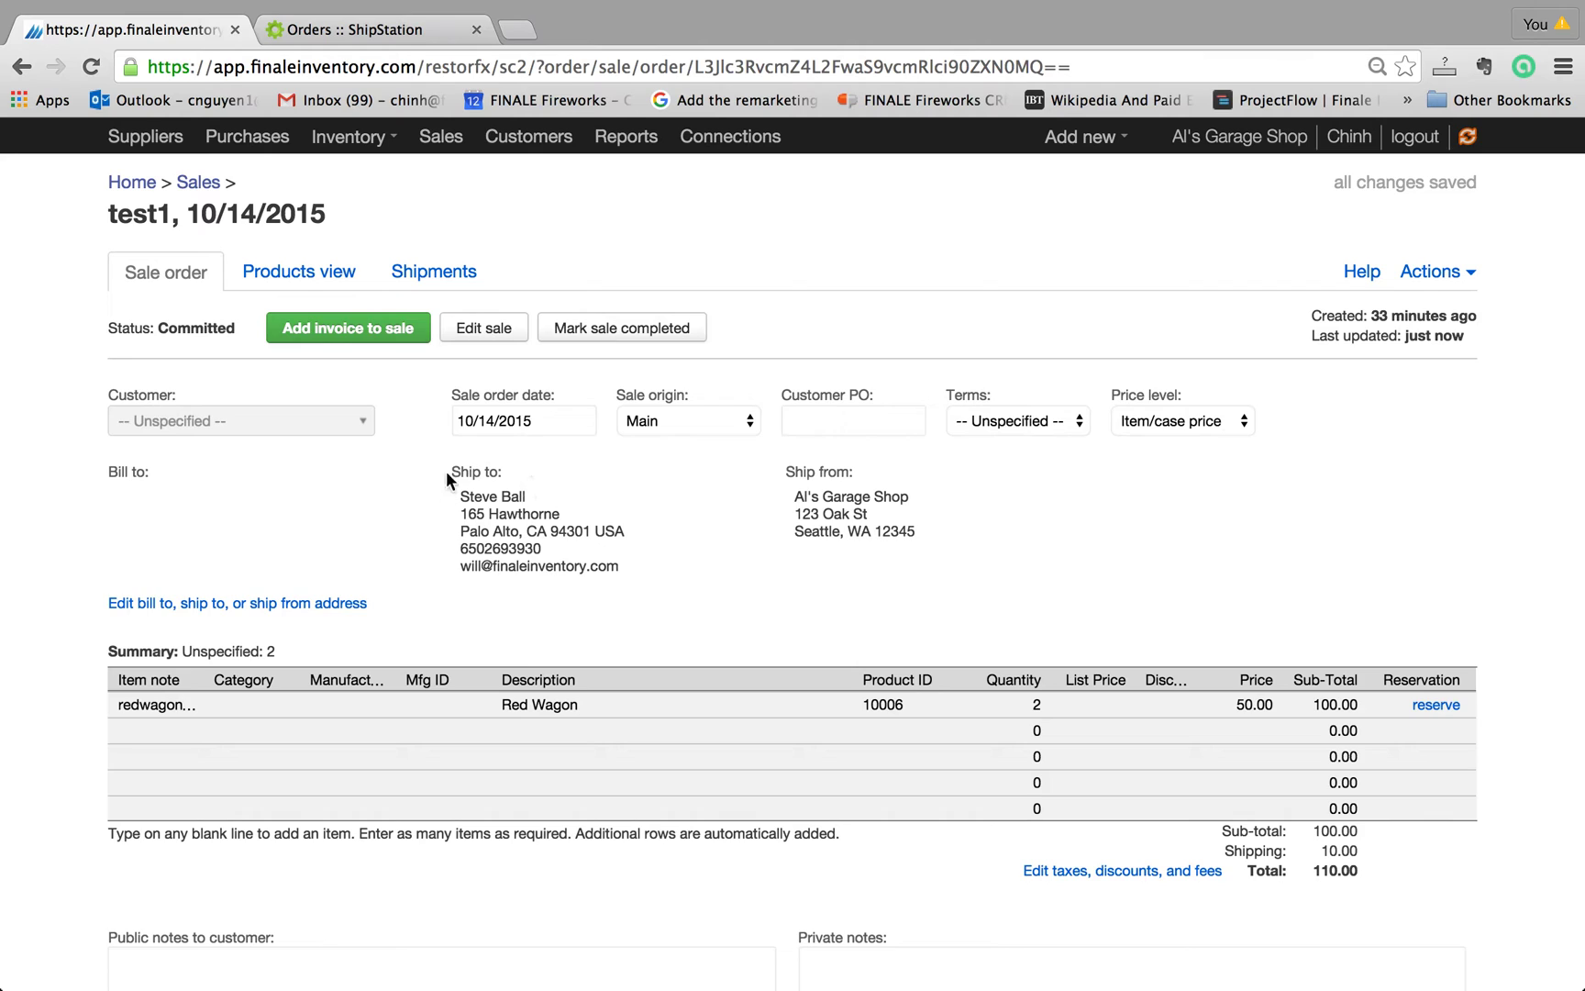
Filter stock by 'wagon' and expand Red Wagon to see 6 available, 2 reserved for test1.
left_click(128, 183)
left_click(727, 339)
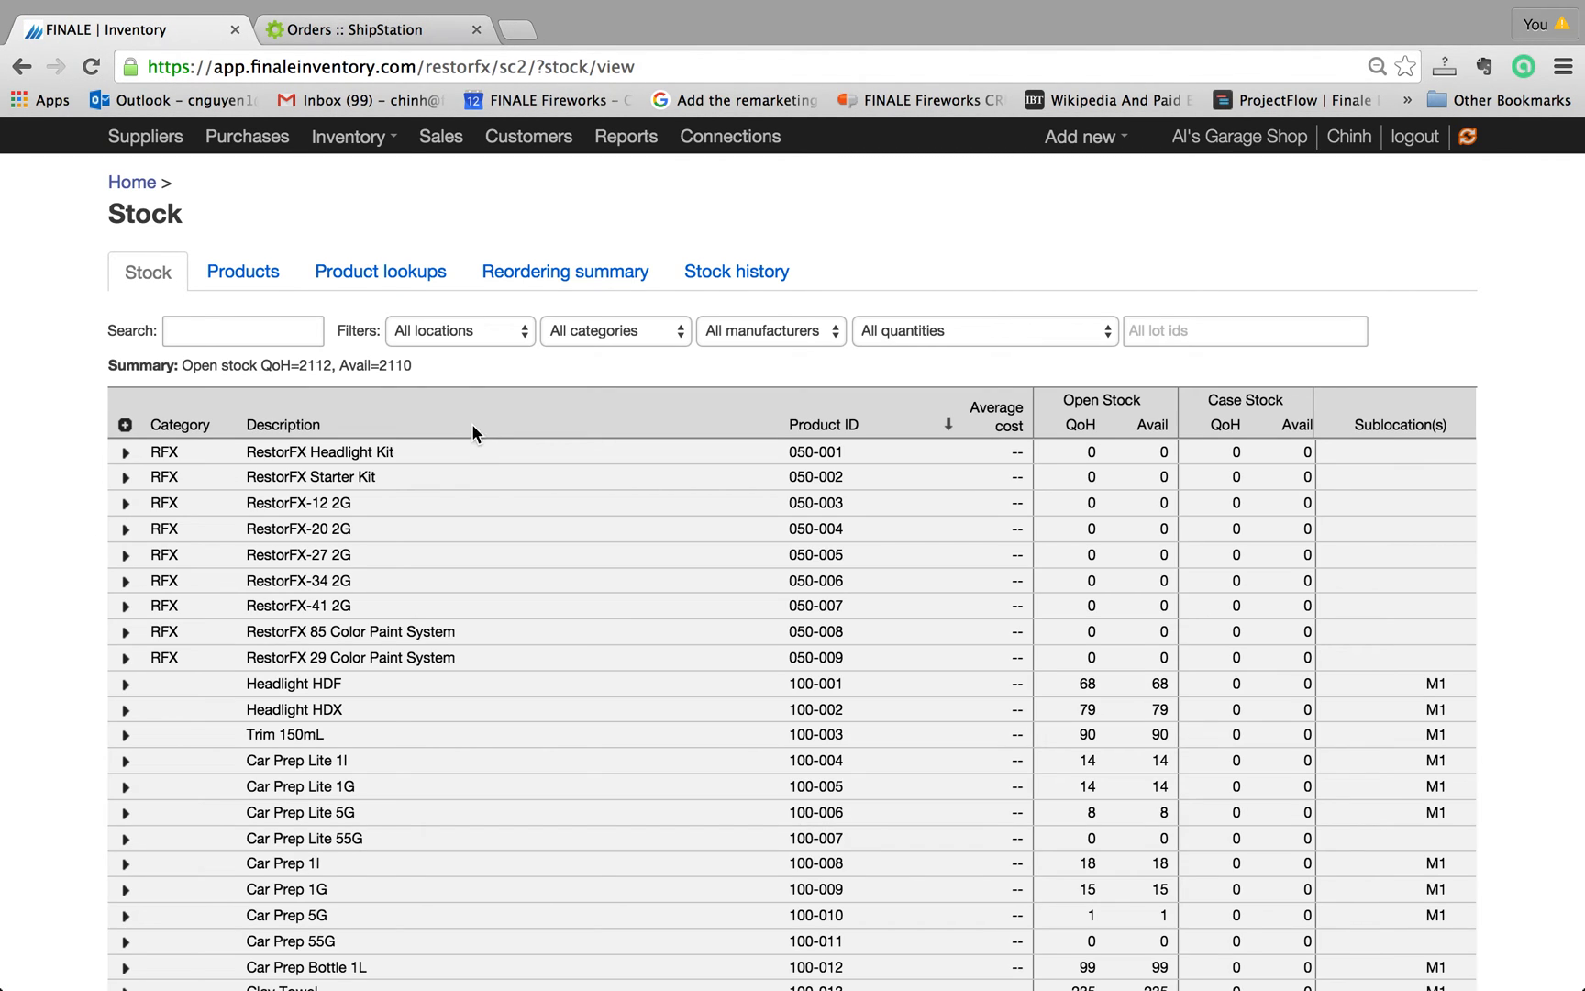
type("wagon")
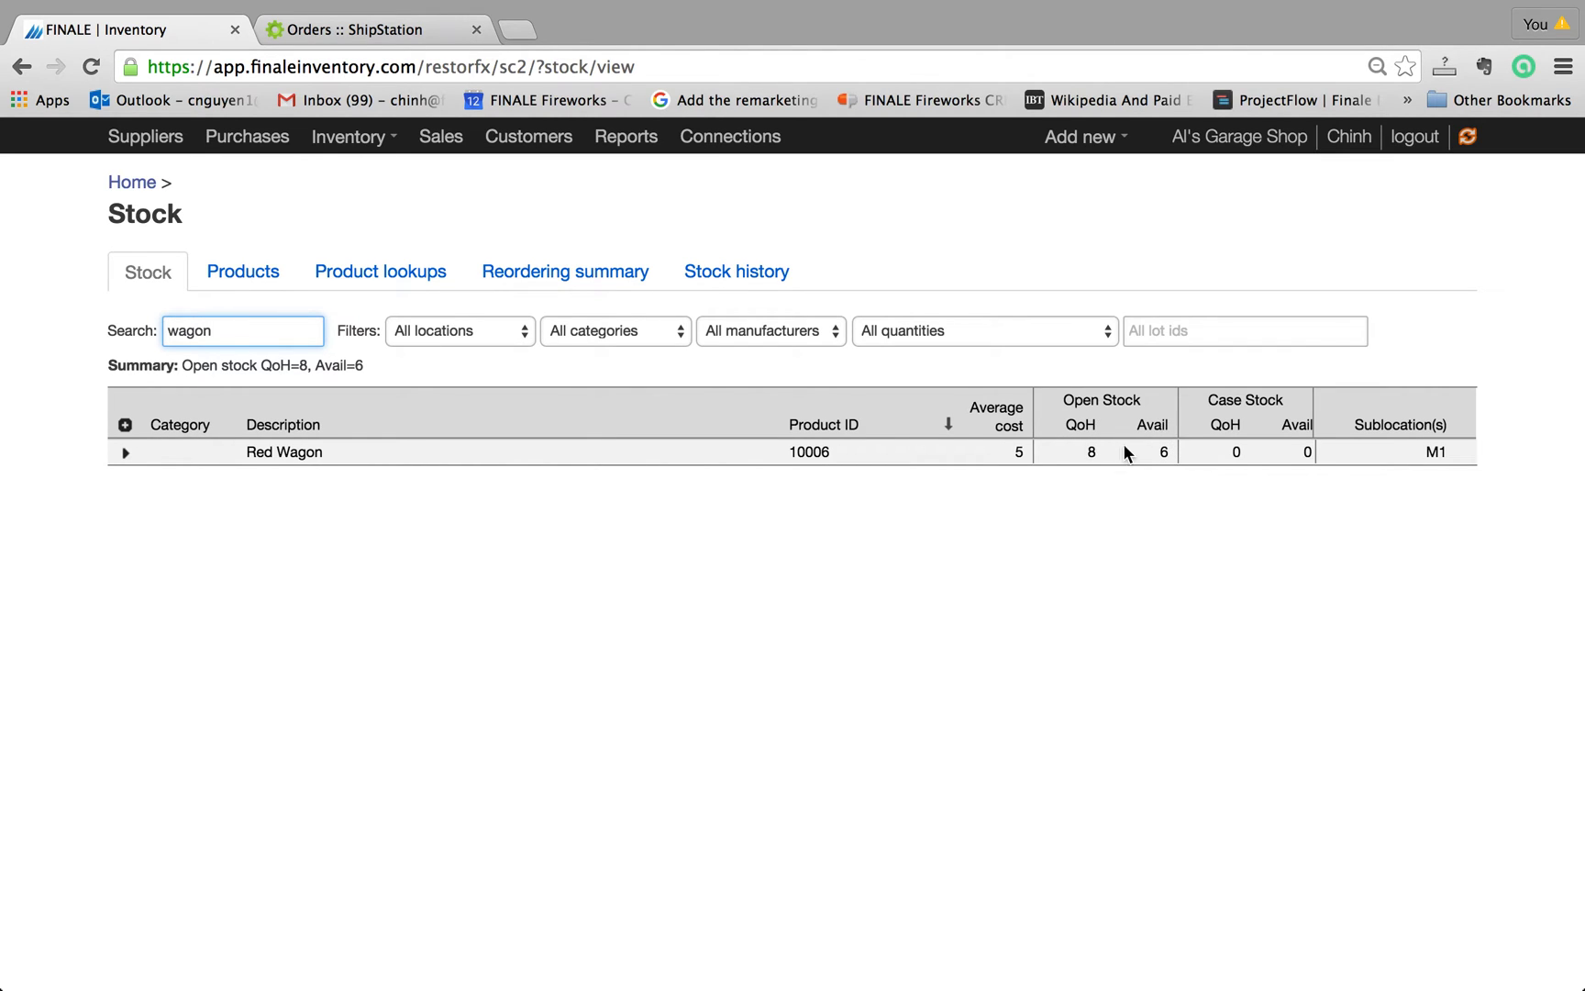
left_click(126, 453)
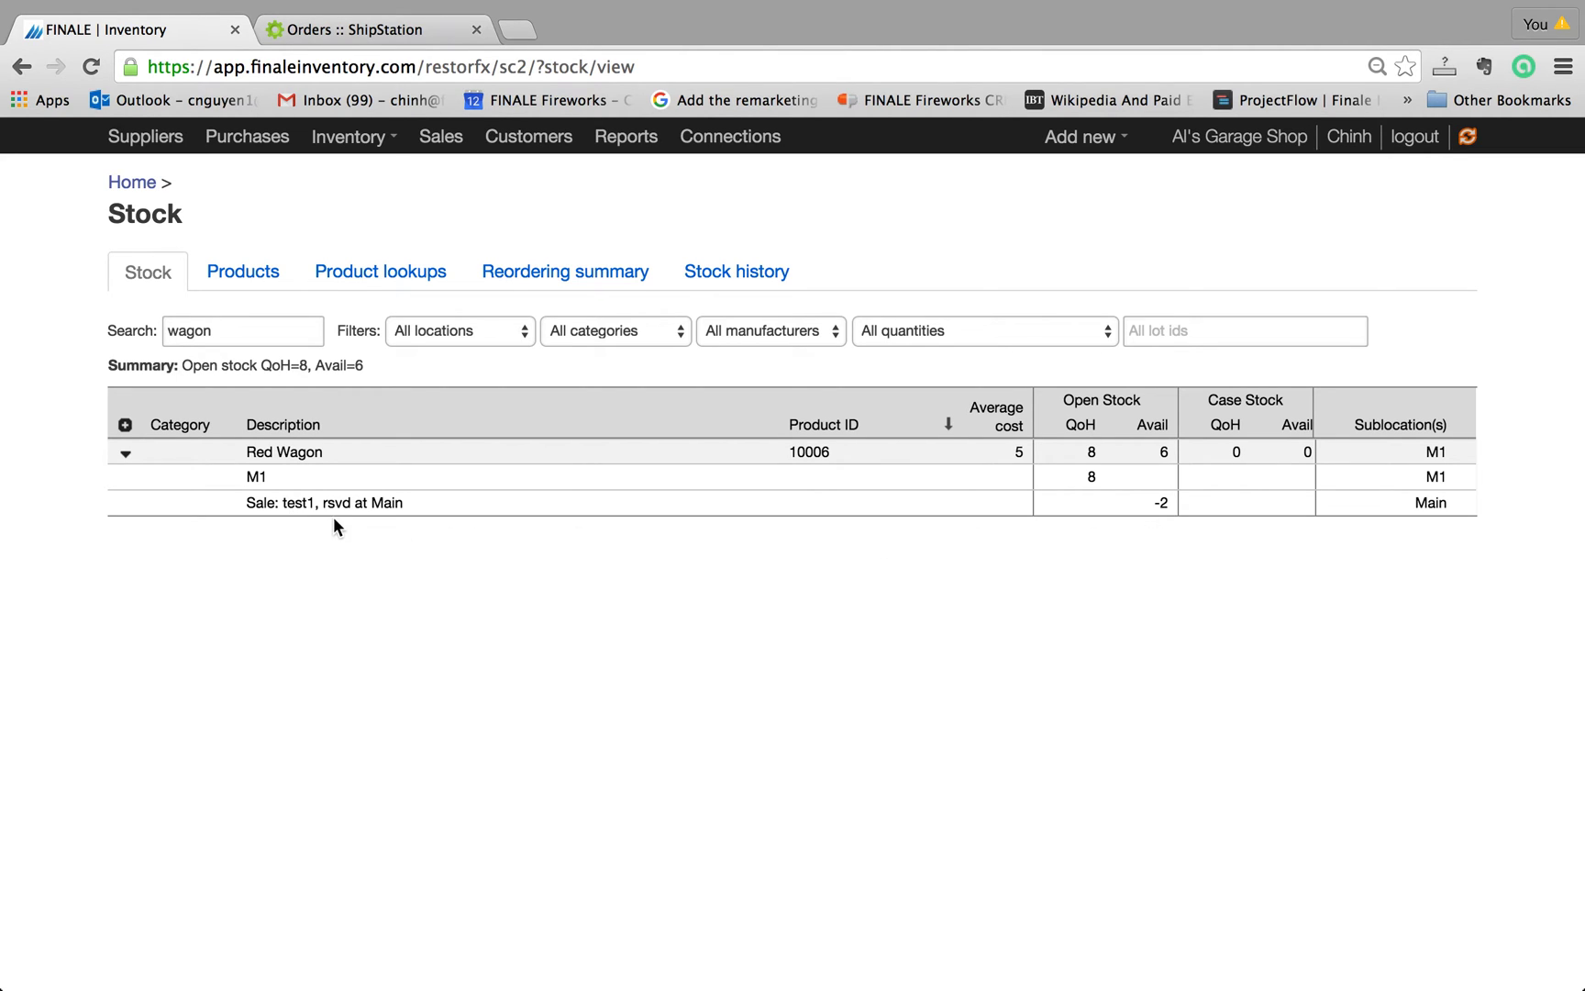
left_click(129, 184)
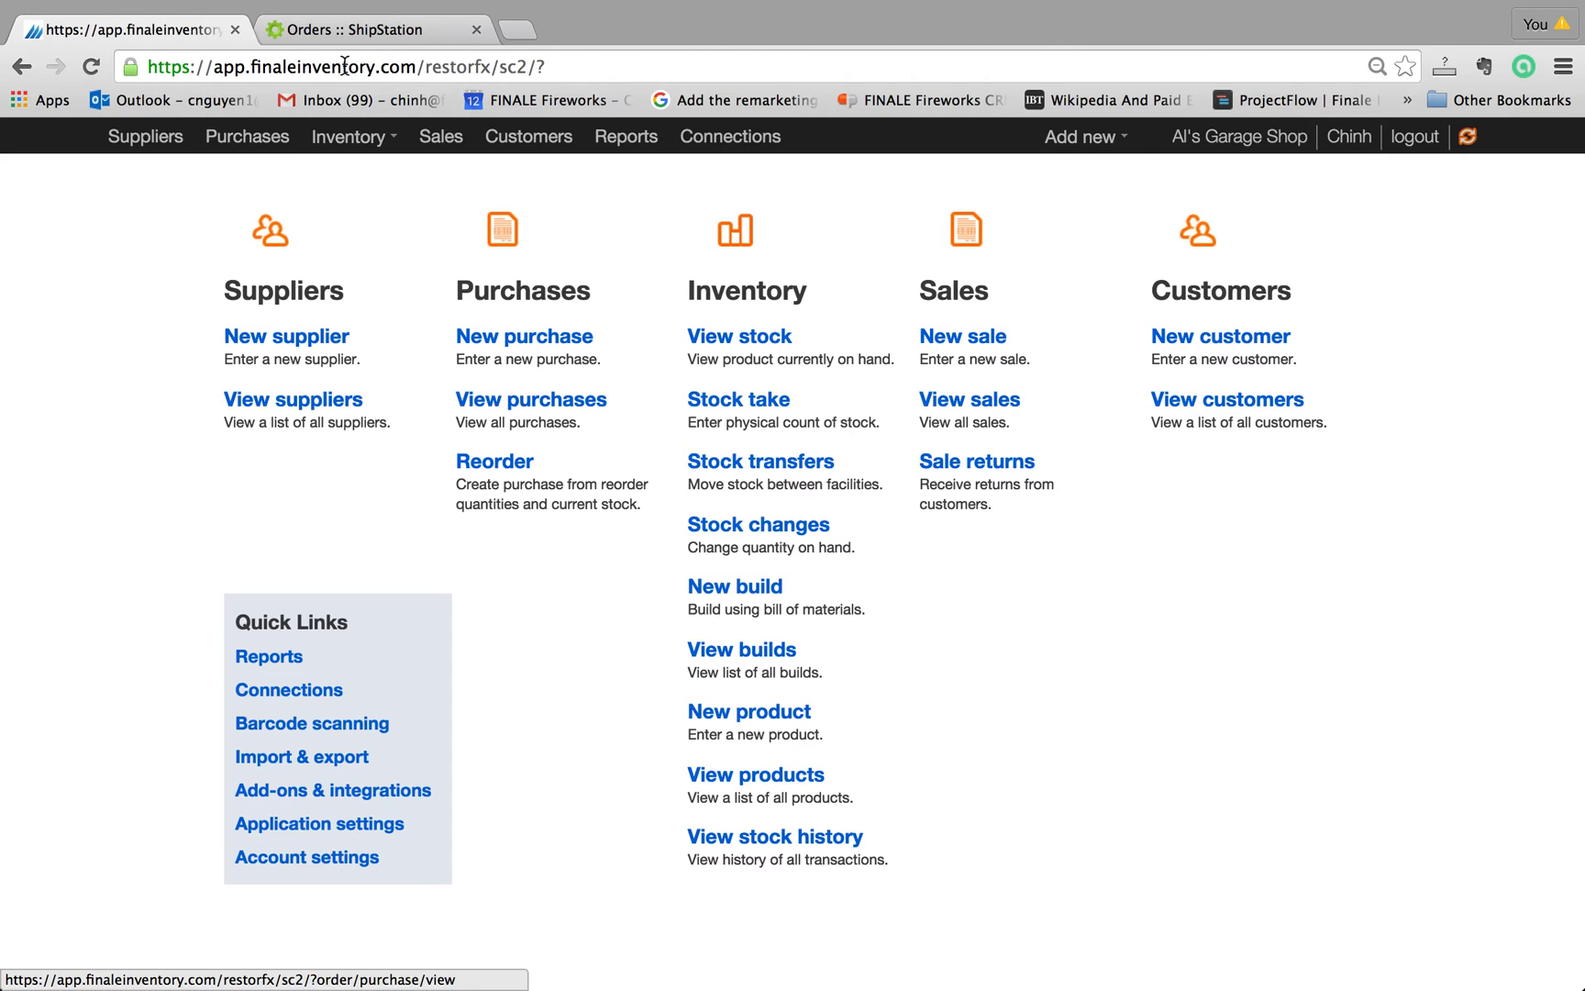
Mark ShipStation order test1 as shipped via UPS with tracking number 1234.
left_click(361, 30)
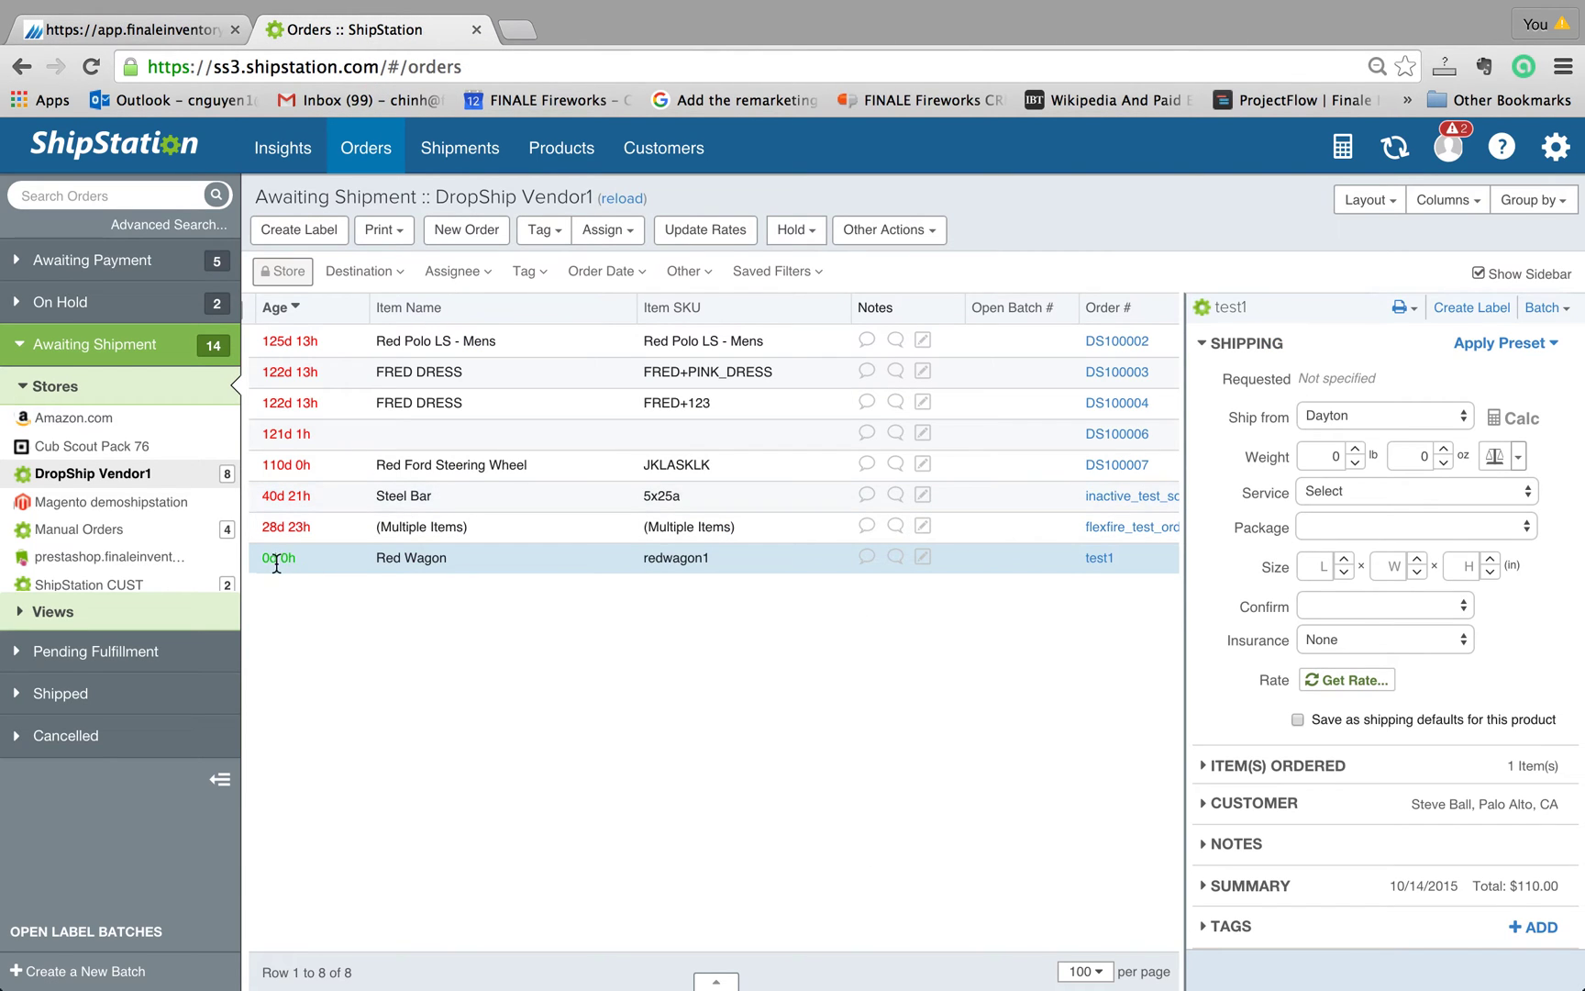
left_click(338, 556)
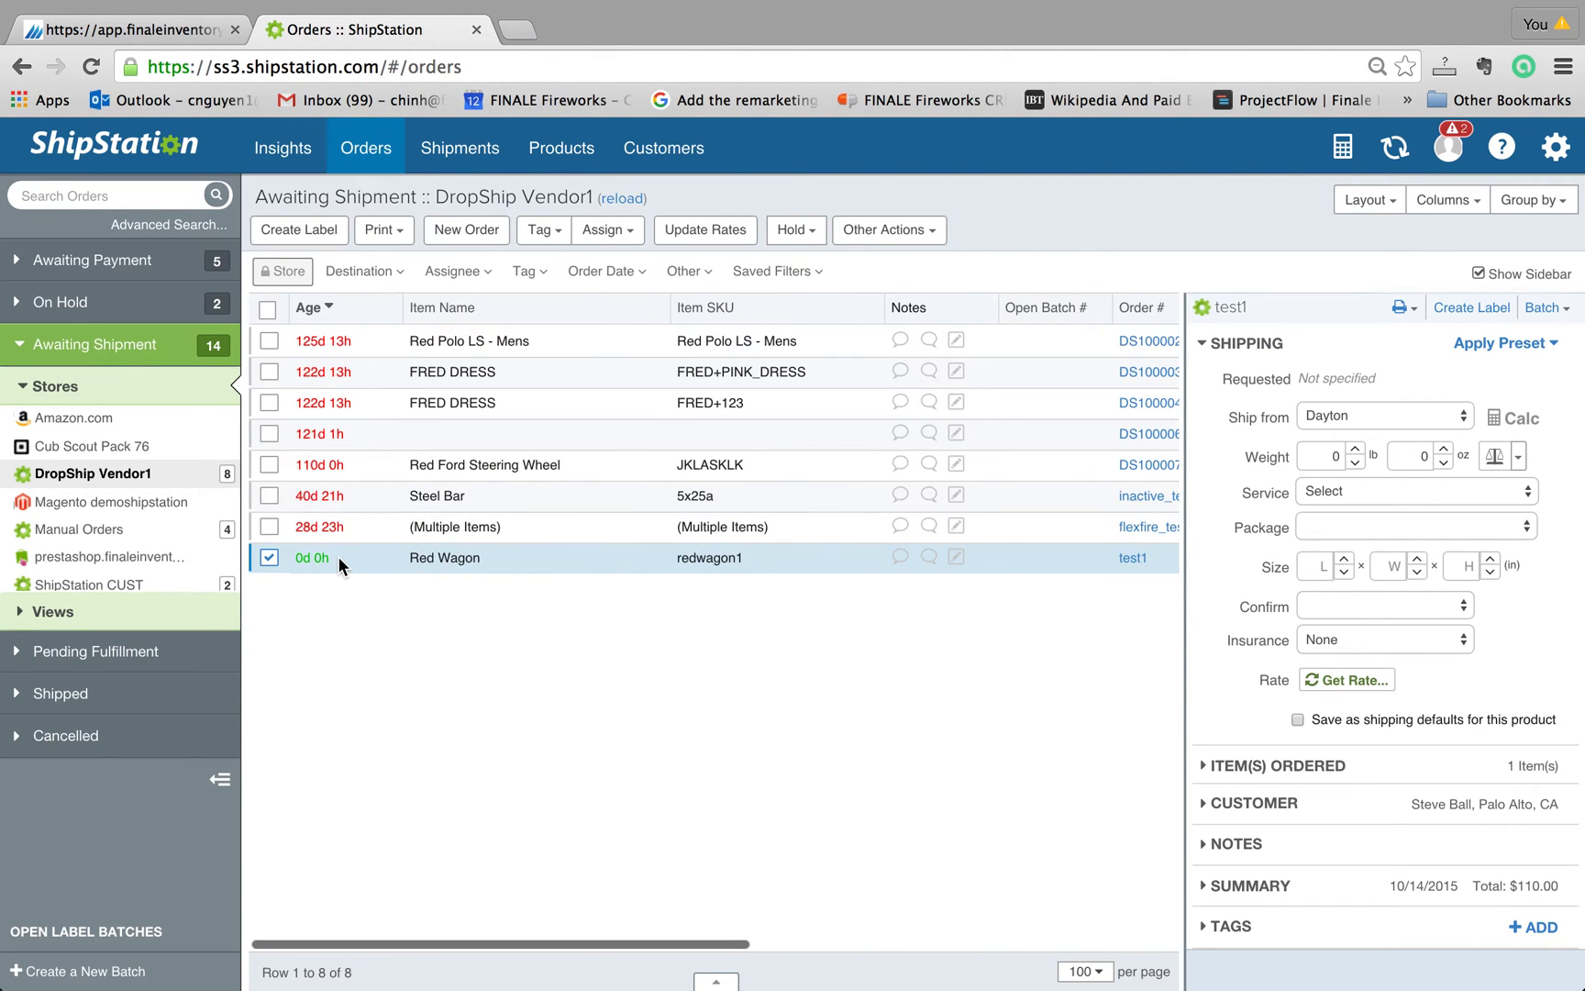
left_click(926, 236)
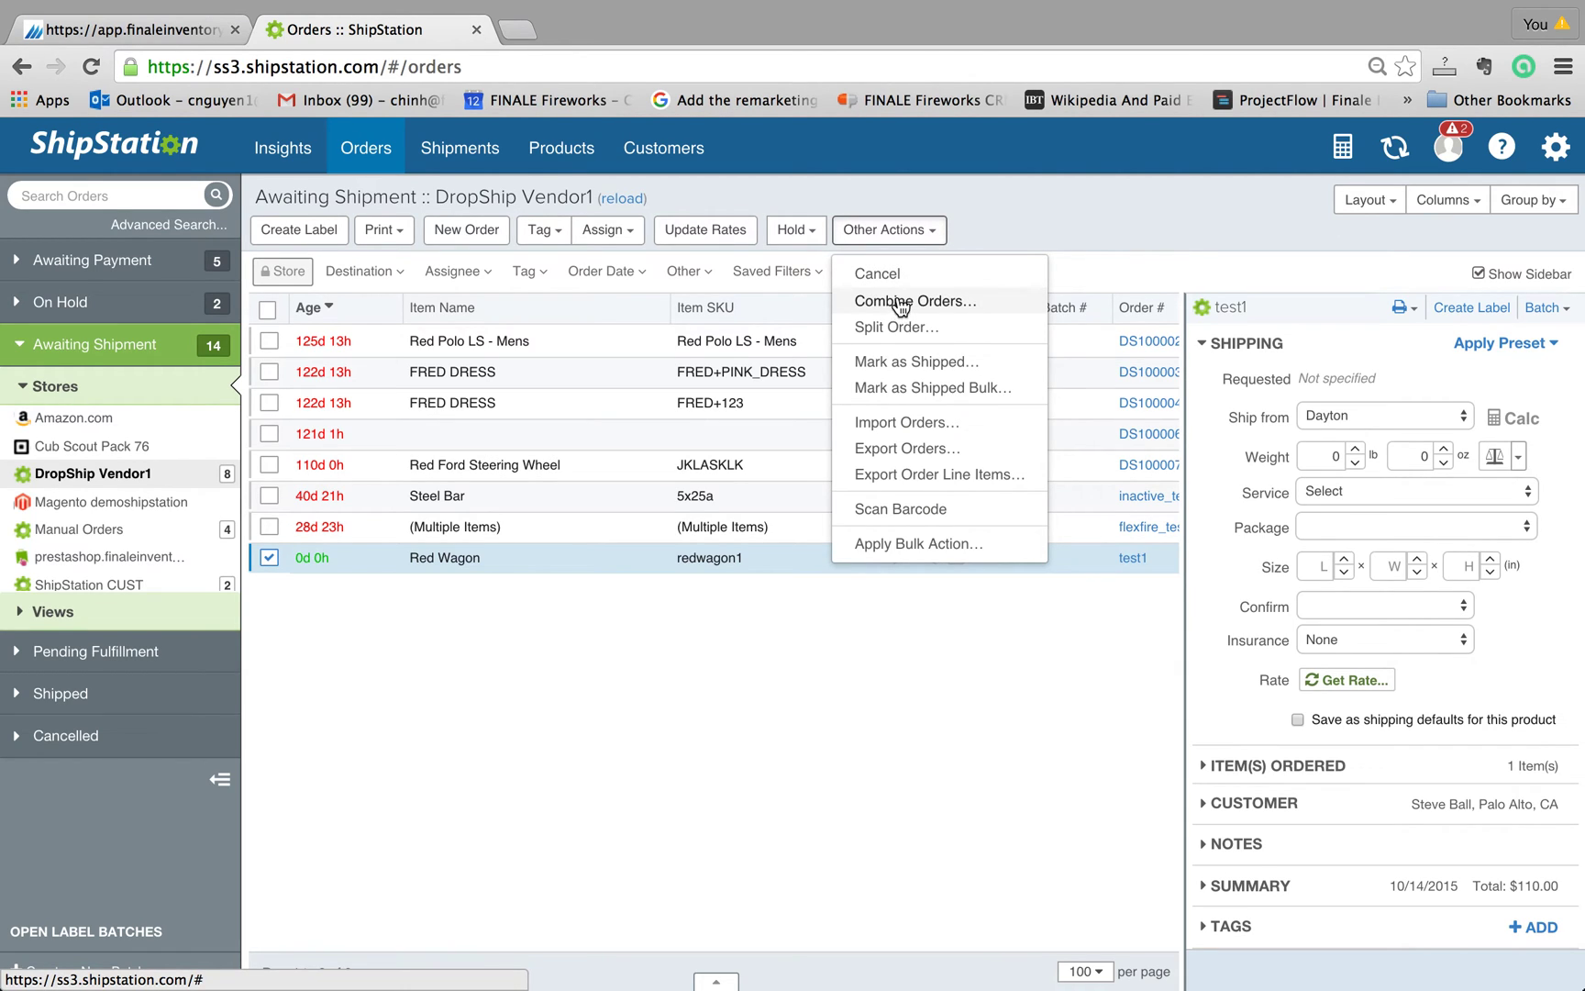
left_click(891, 361)
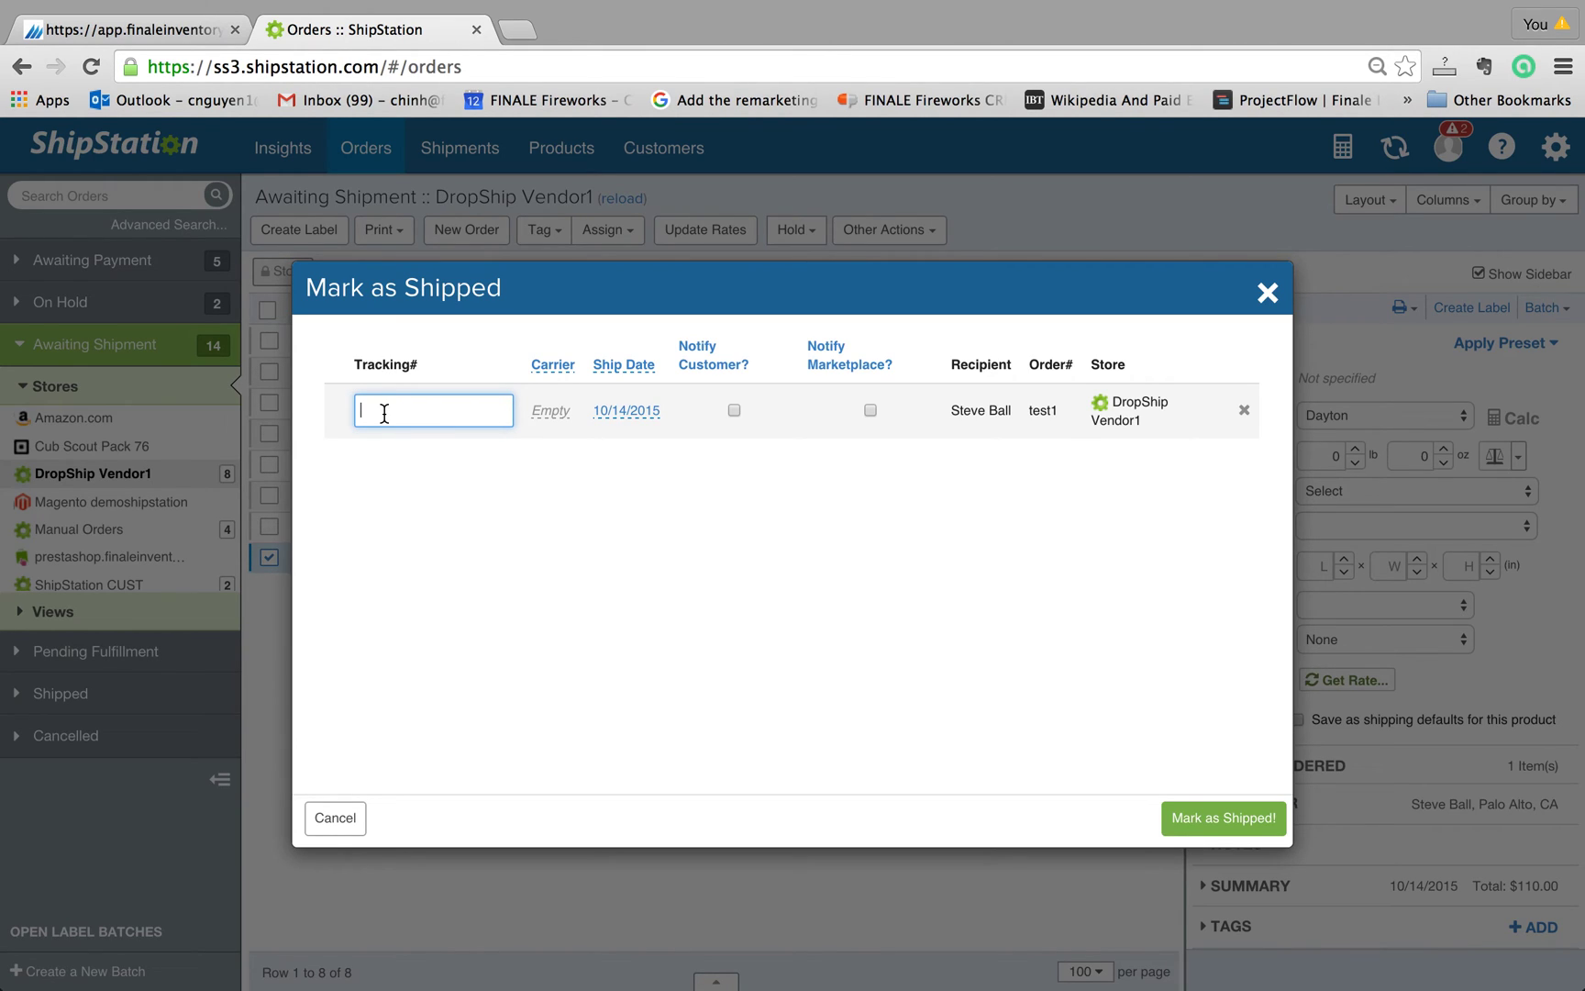
type("1234")
left_click(551, 424)
left_click(351, 410)
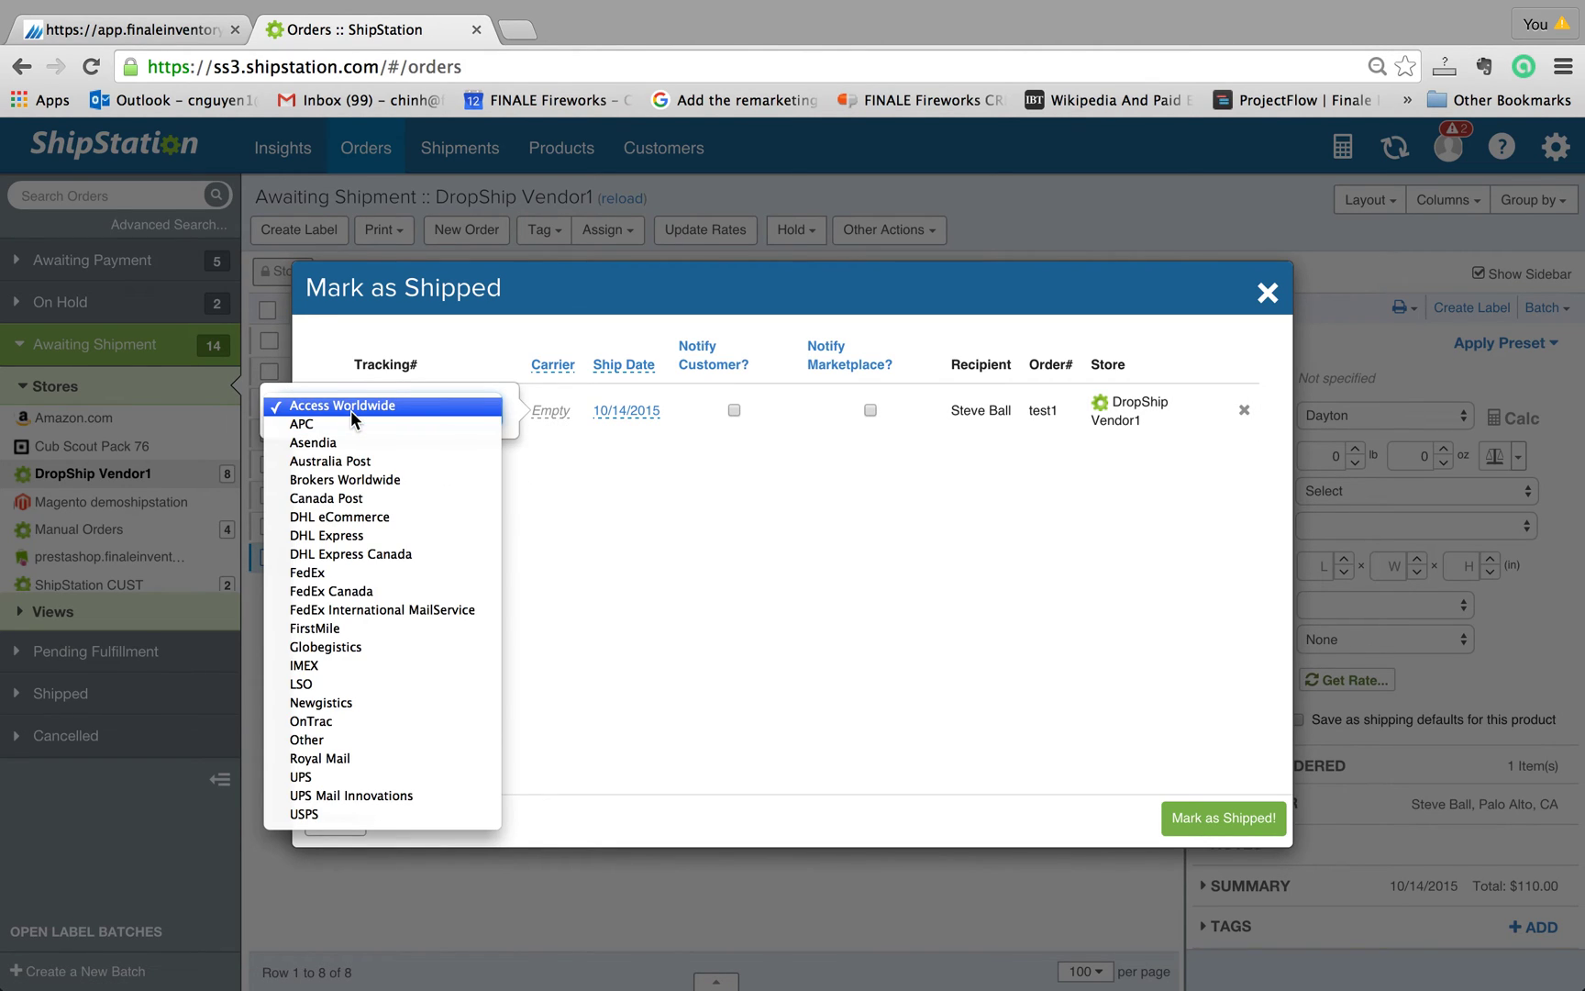
key("u")
key("Return")
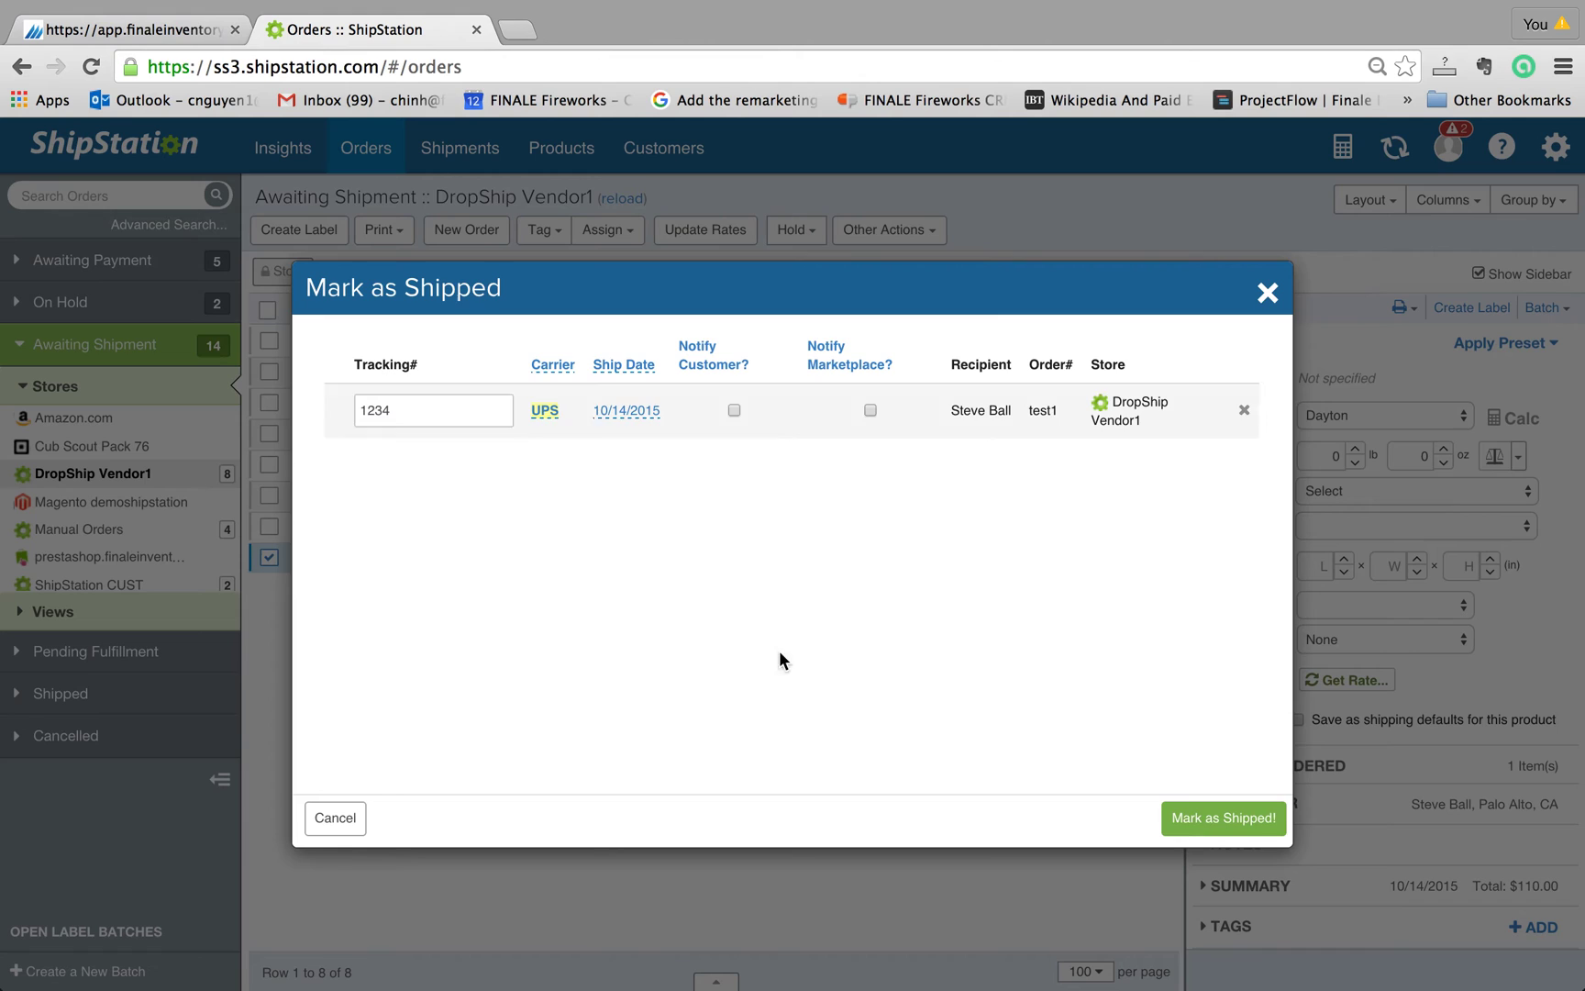
left_click(1221, 819)
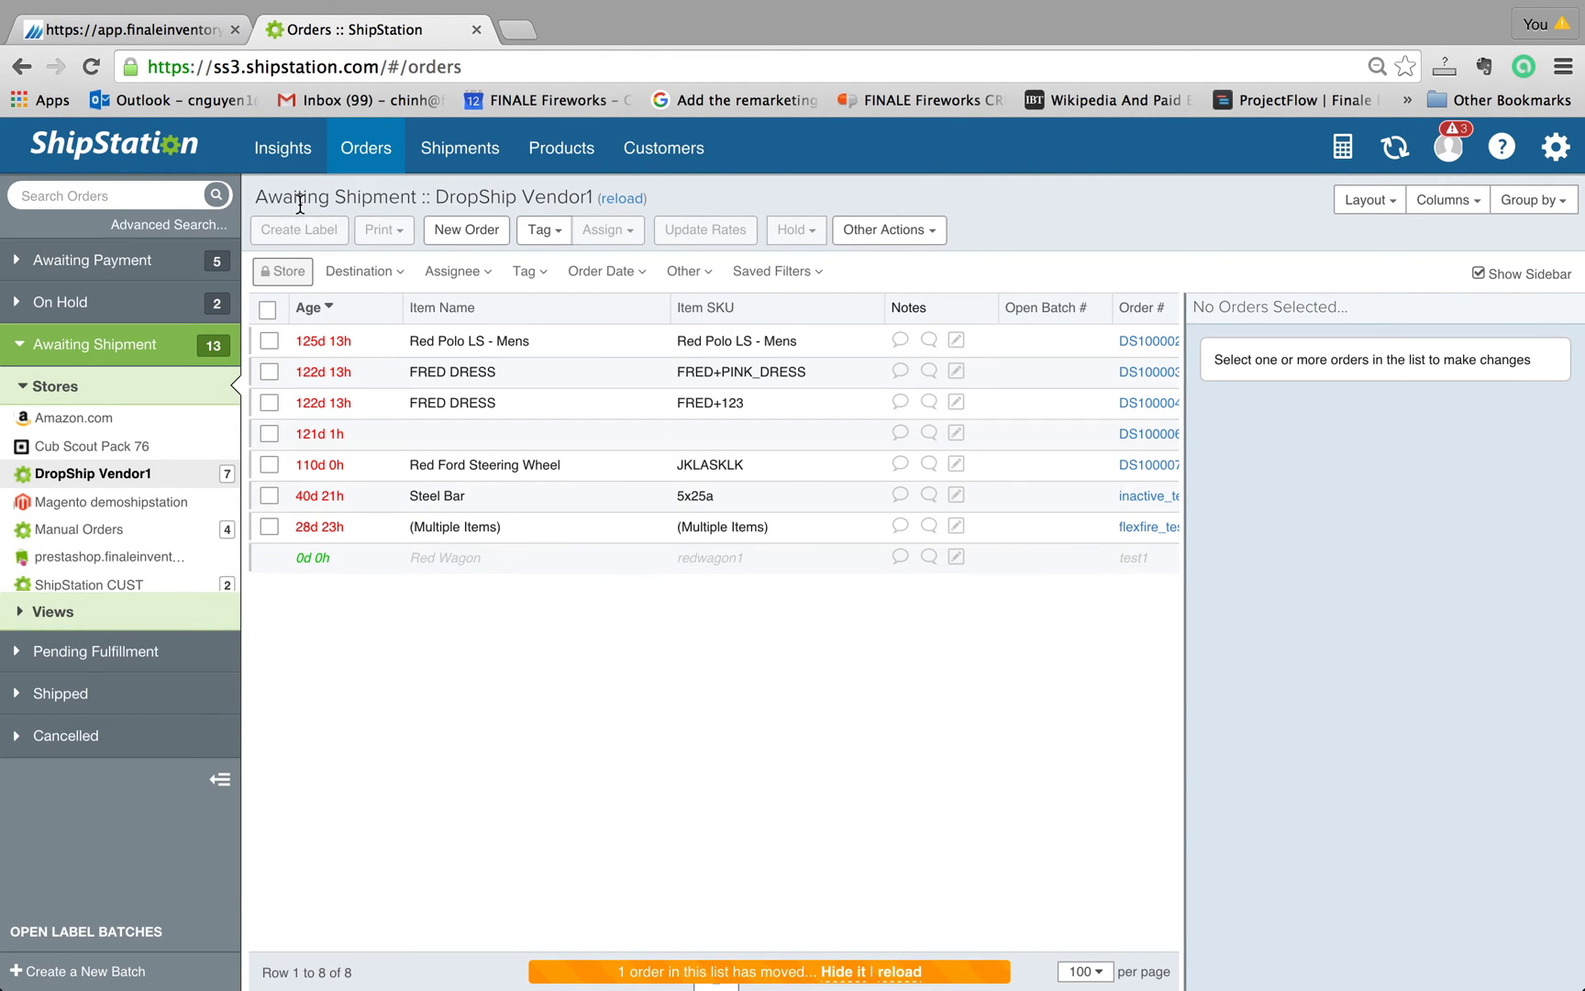
left_click(134, 29)
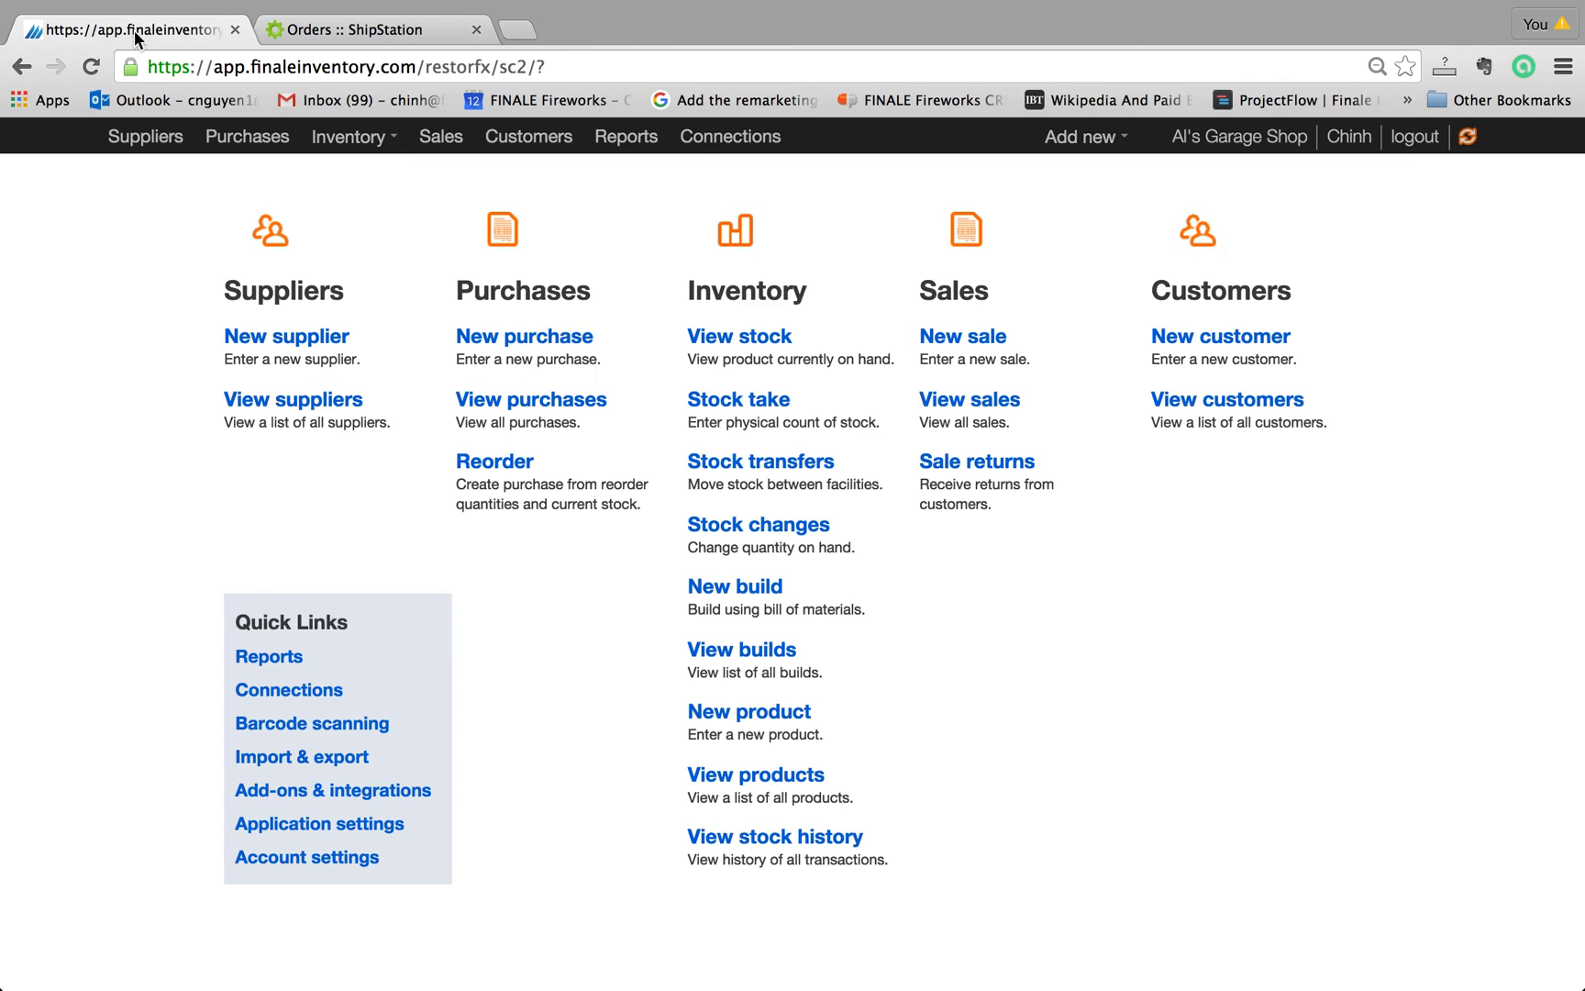
Rerun 'Pull sales to Finale' and confirm in its status log that sale test1 is completed.
left_click(269, 695)
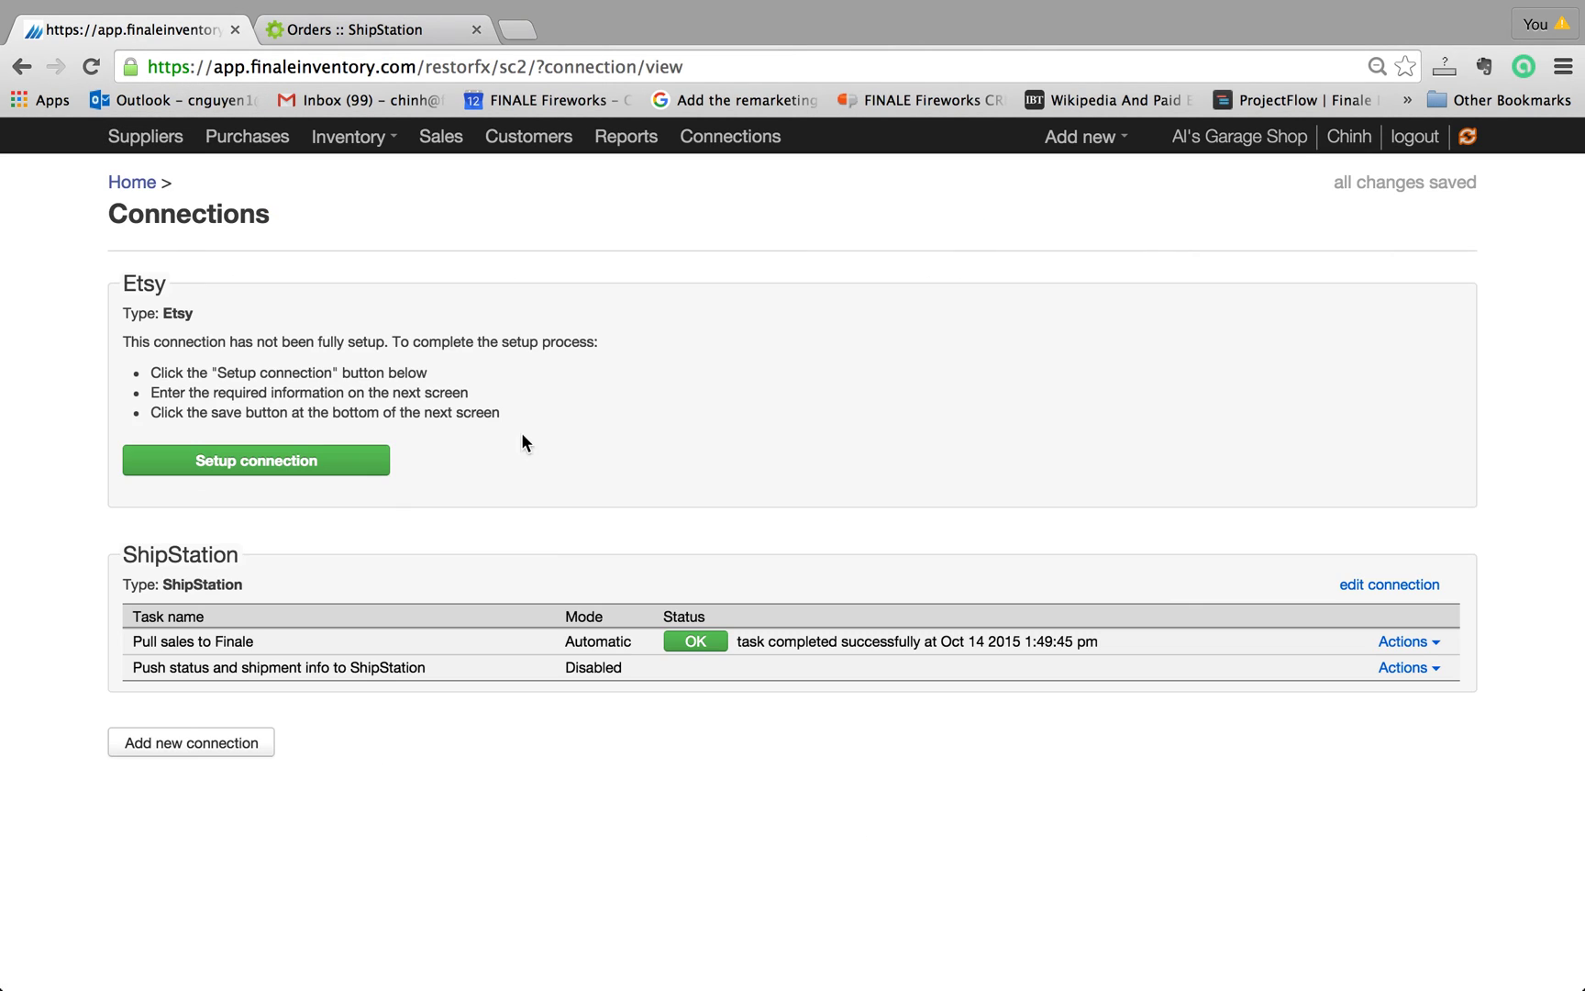
left_click(1408, 641)
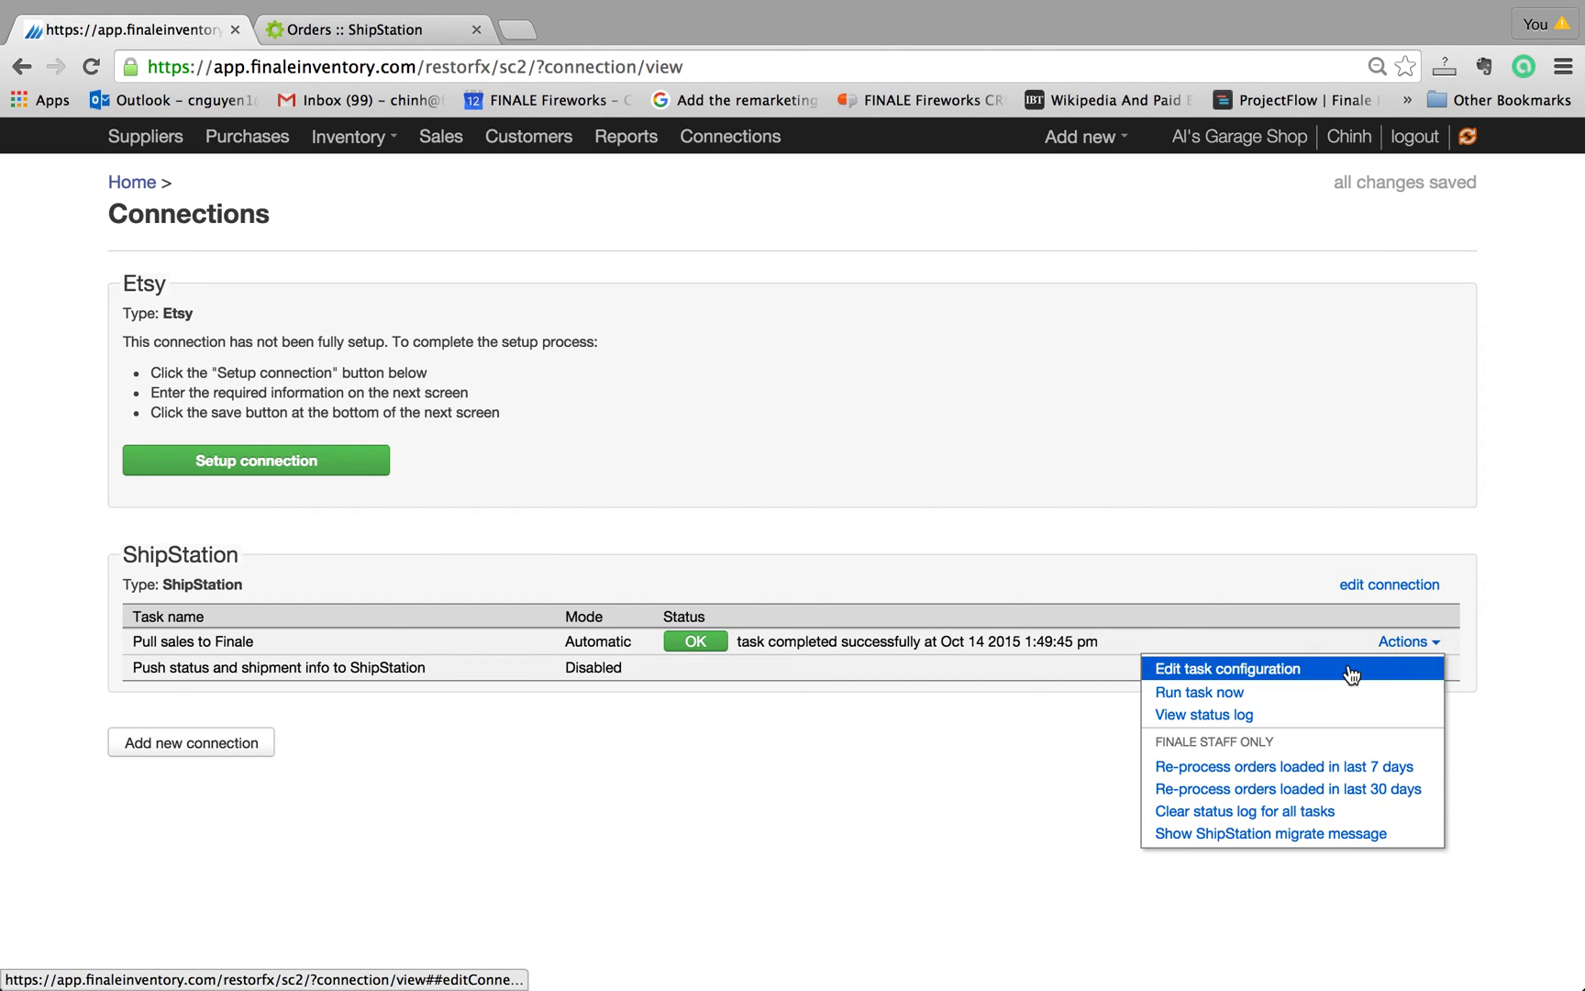
left_click(1242, 688)
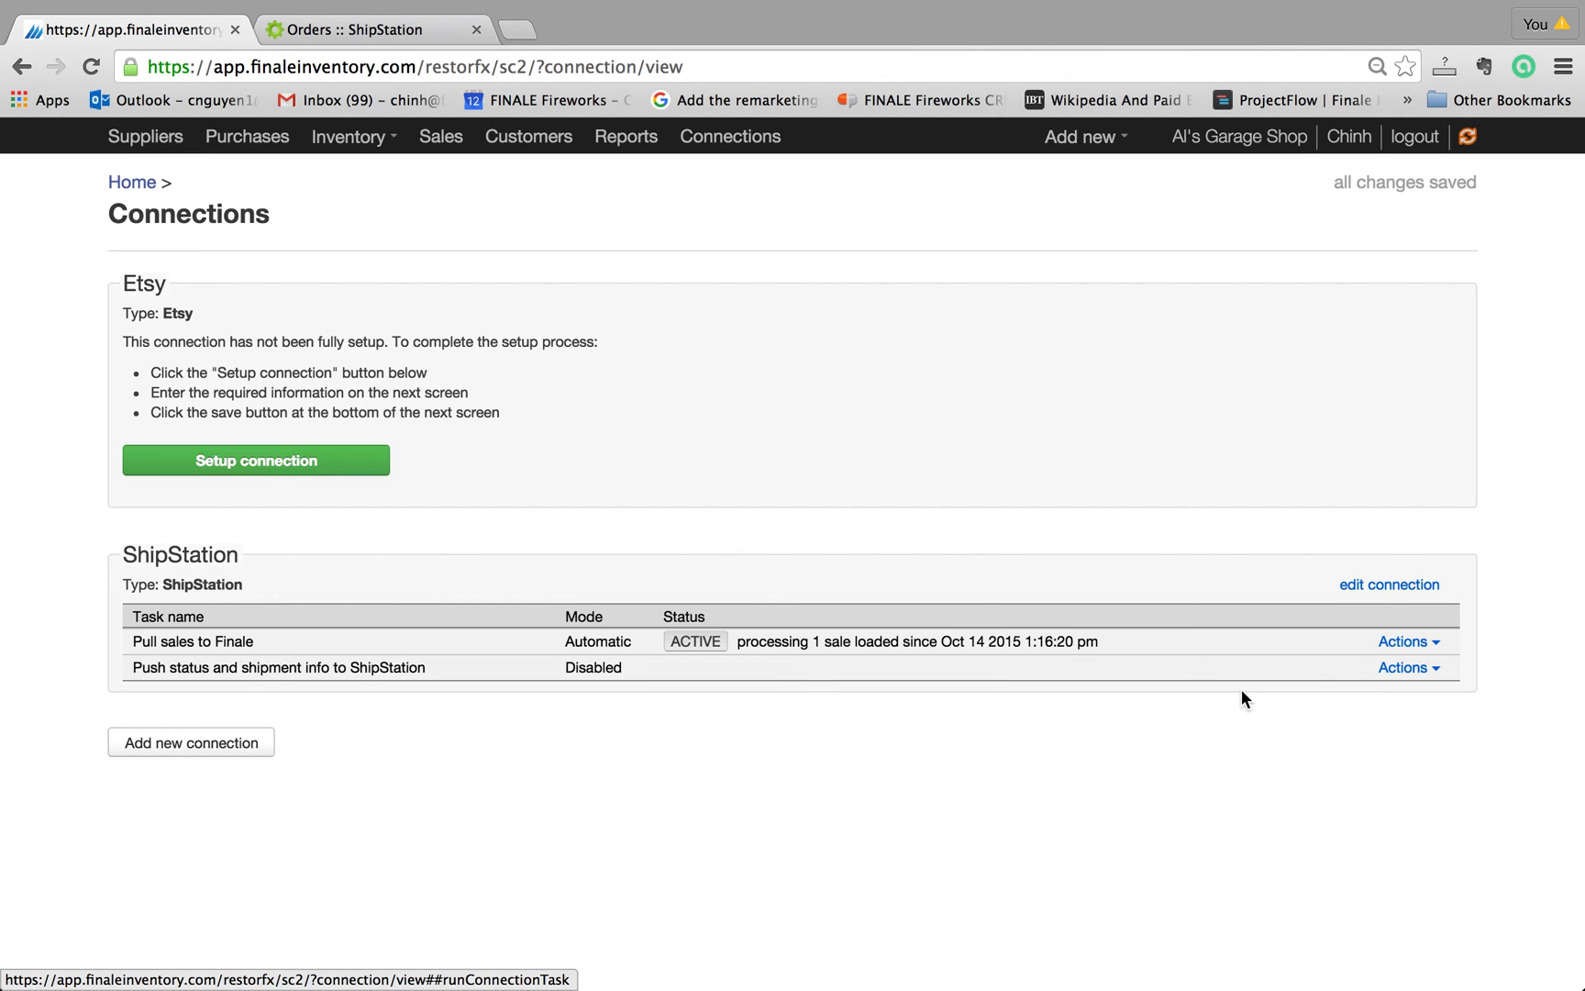
left_click(1415, 642)
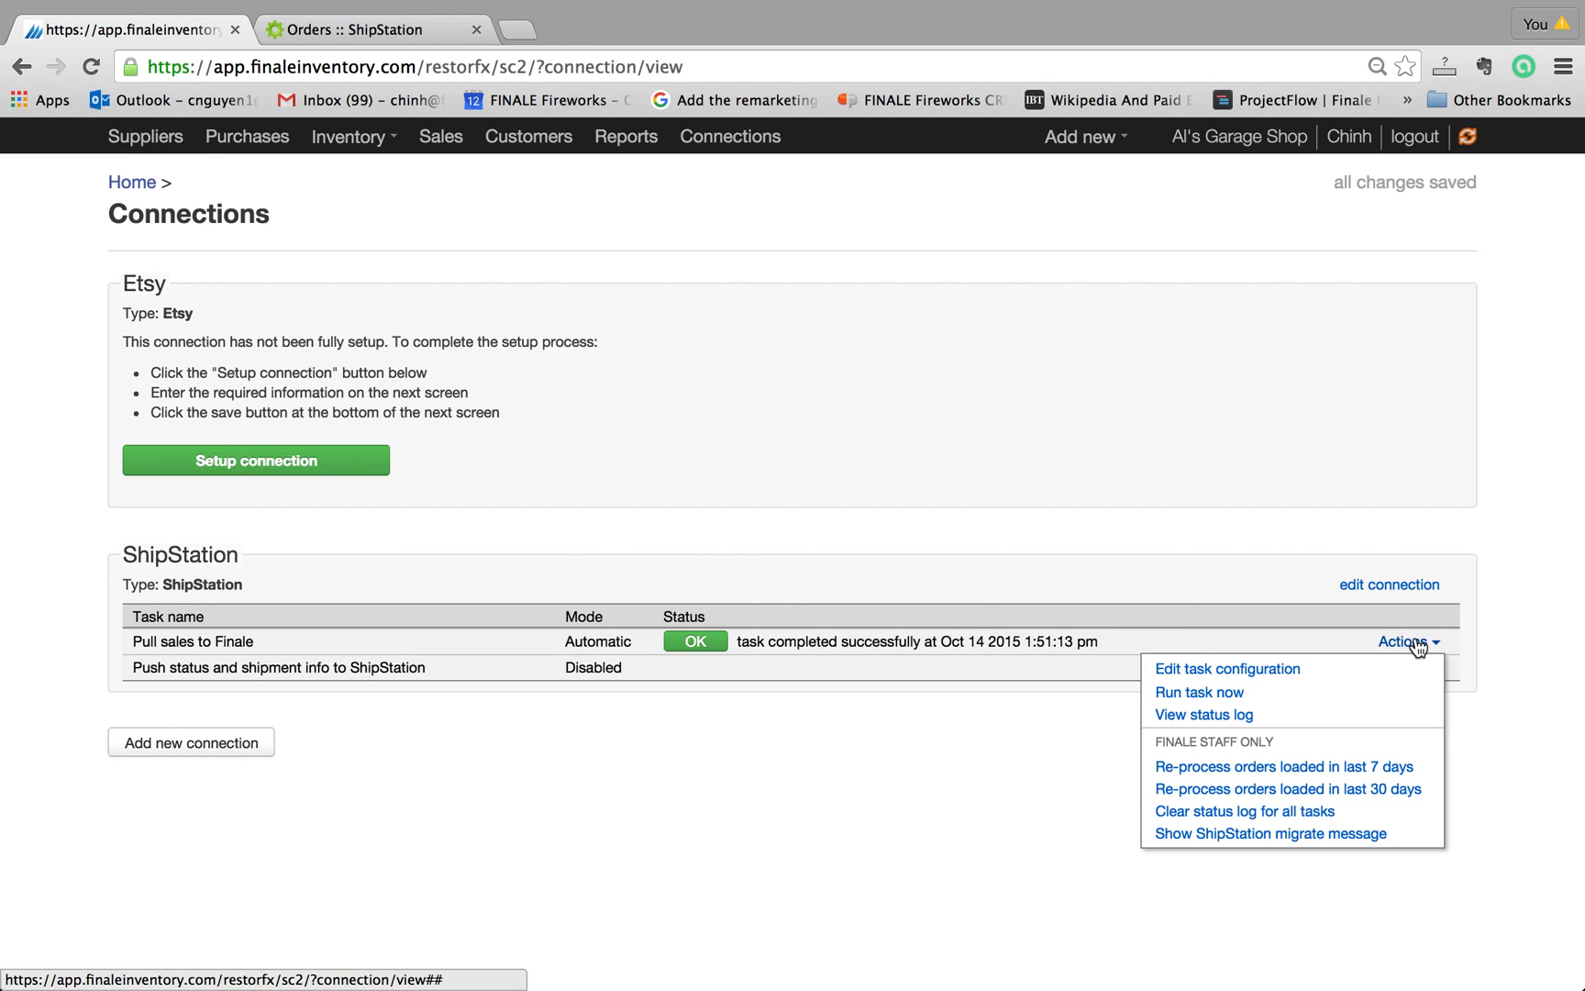
left_click(1230, 716)
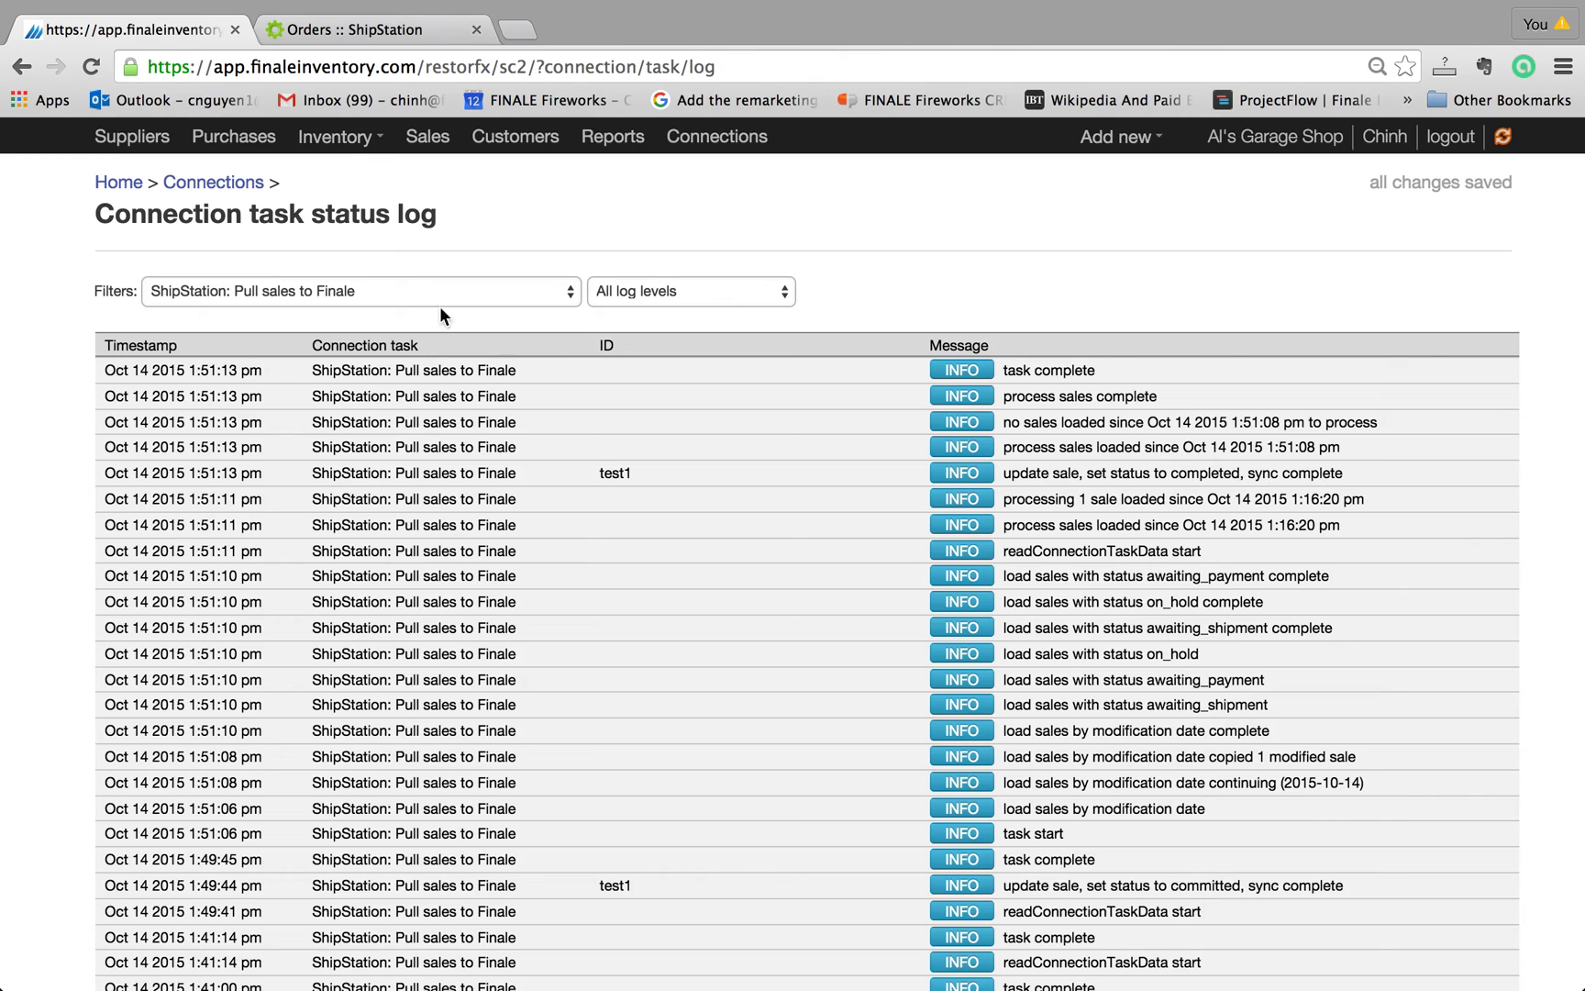
left_click(101, 181)
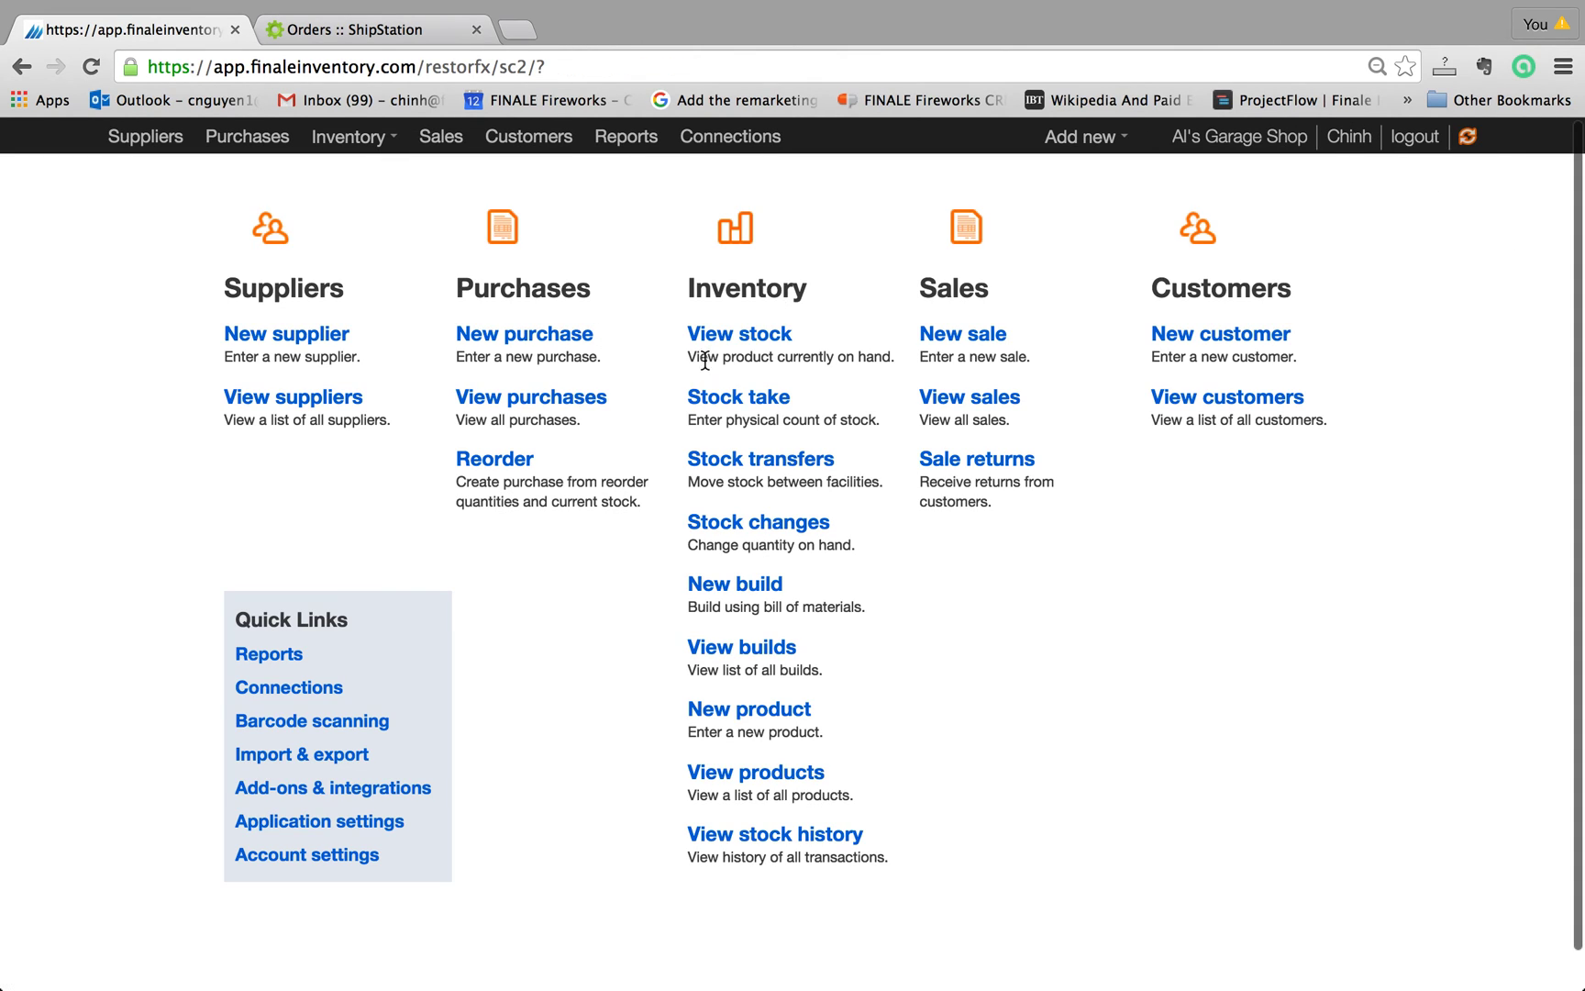
Reload the stock list and filter by 'wagon' to see Red Wagon at 6 on hand.
left_click(727, 341)
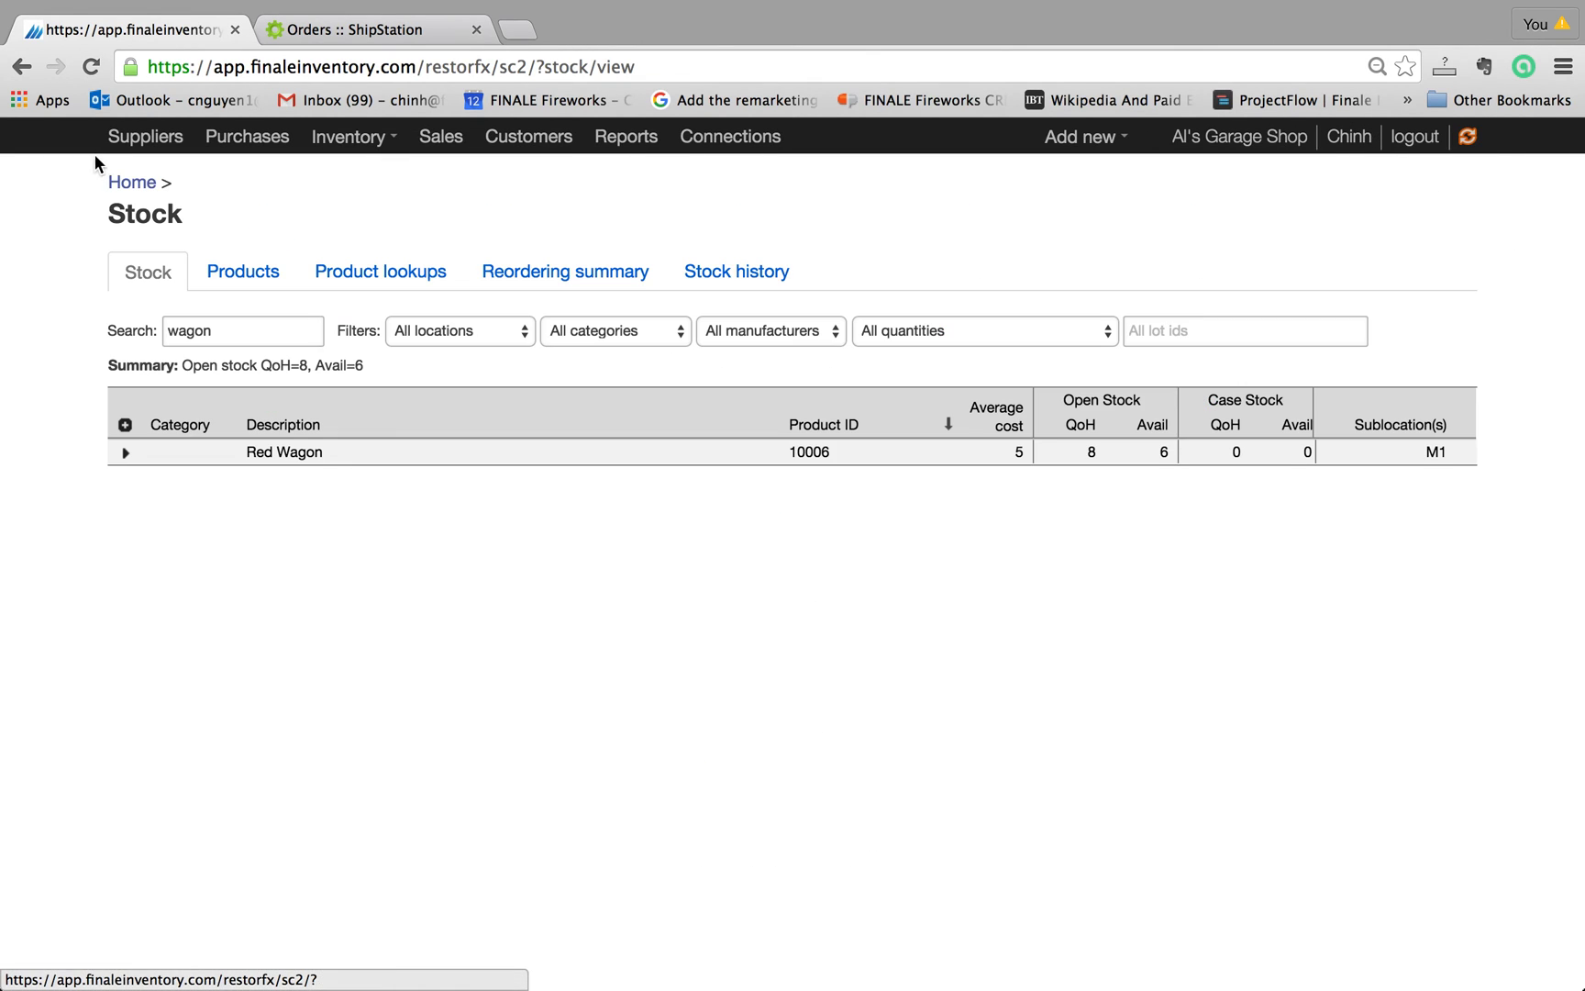
left_click(96, 67)
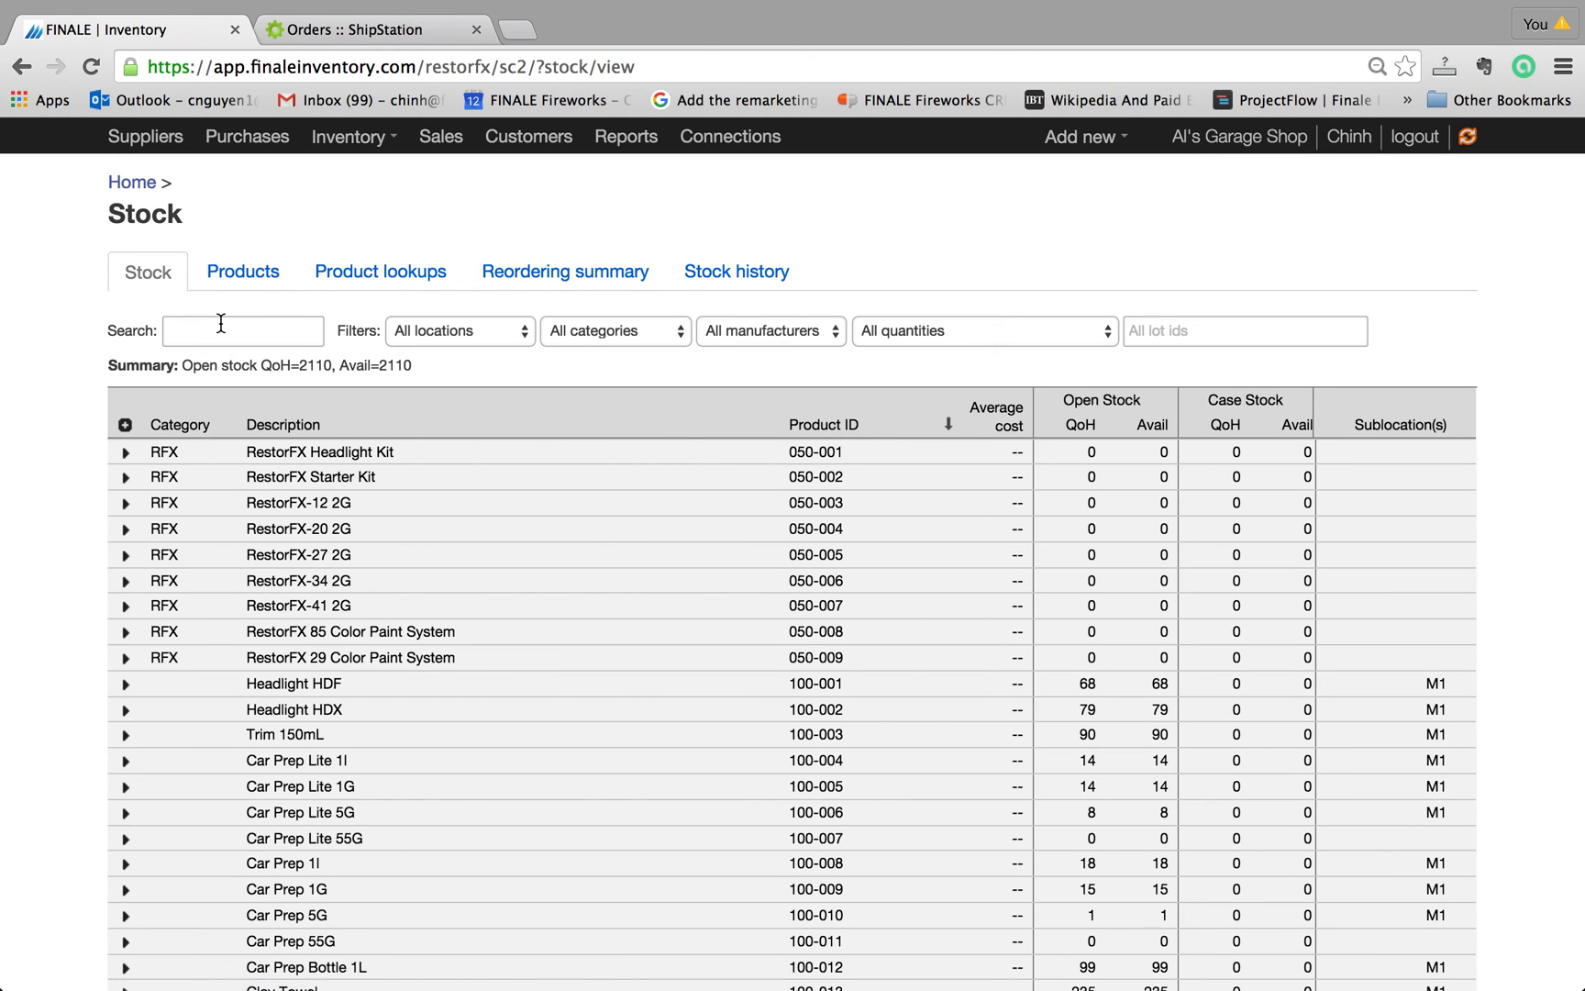
left_click(237, 336)
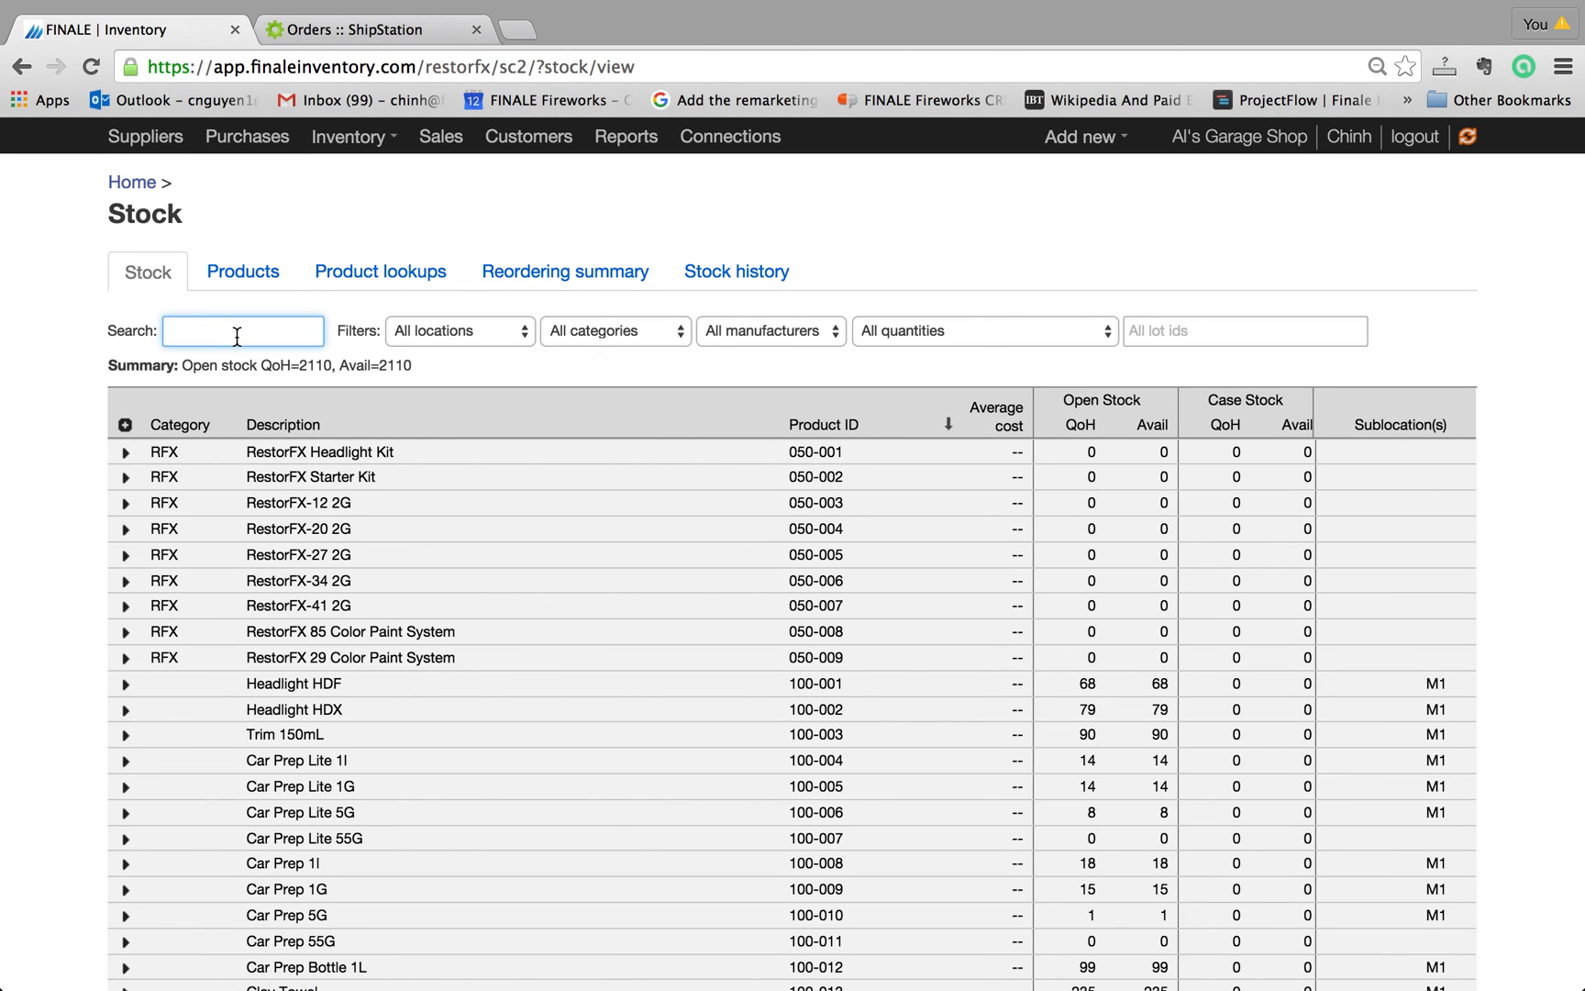
type("wagon")
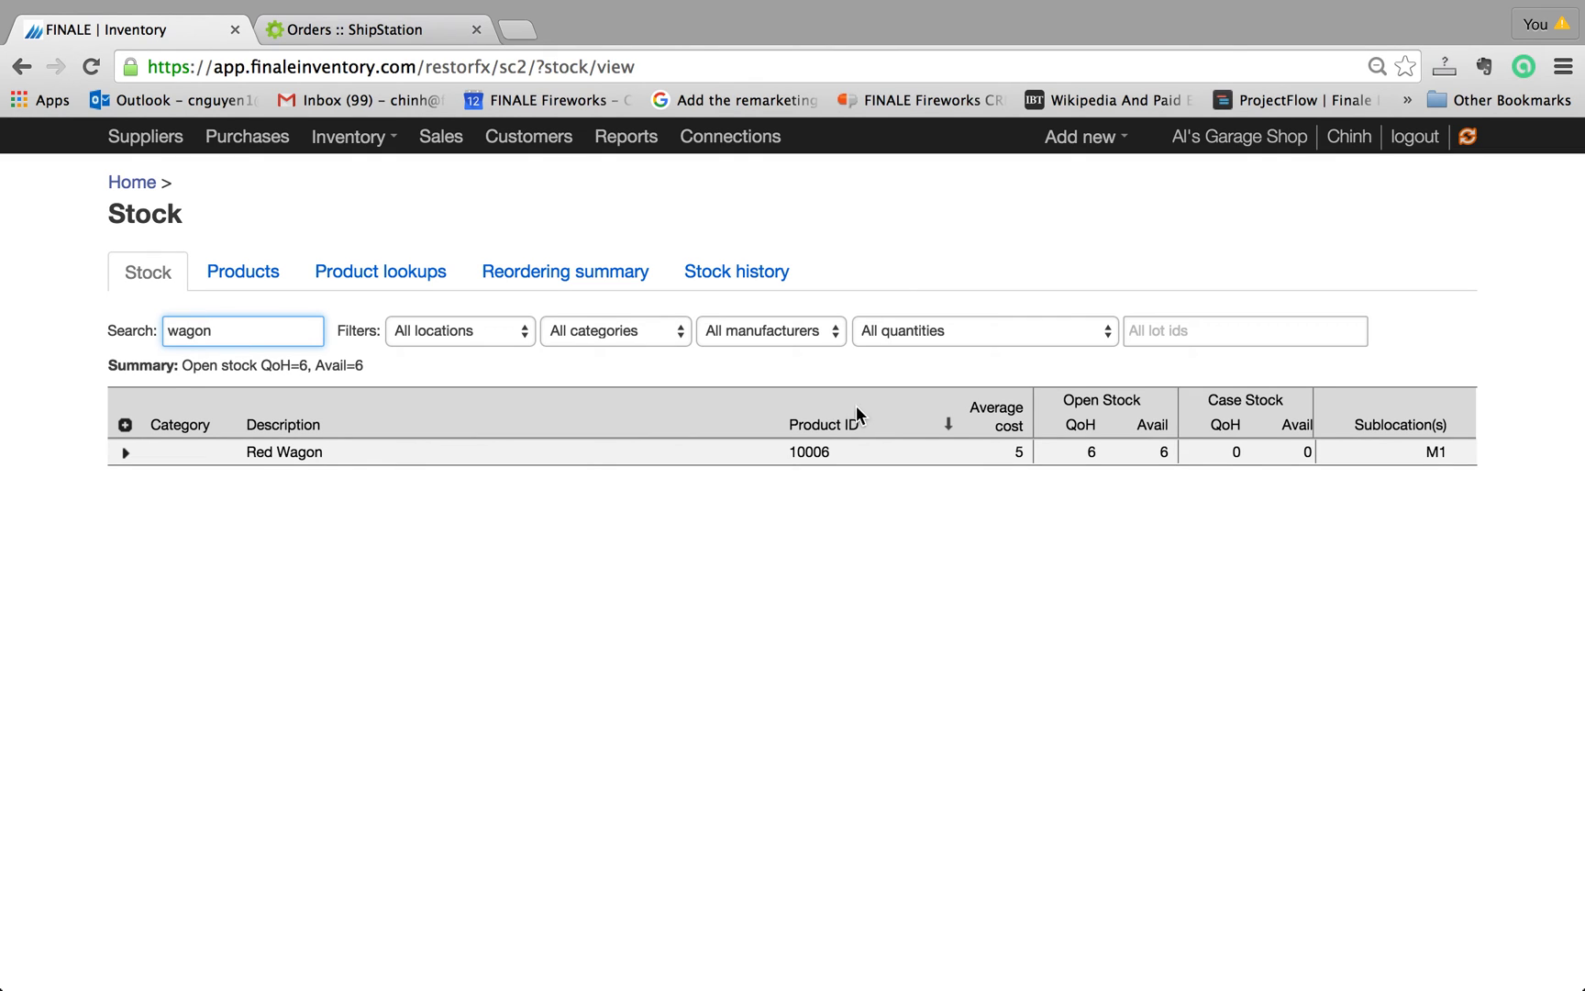